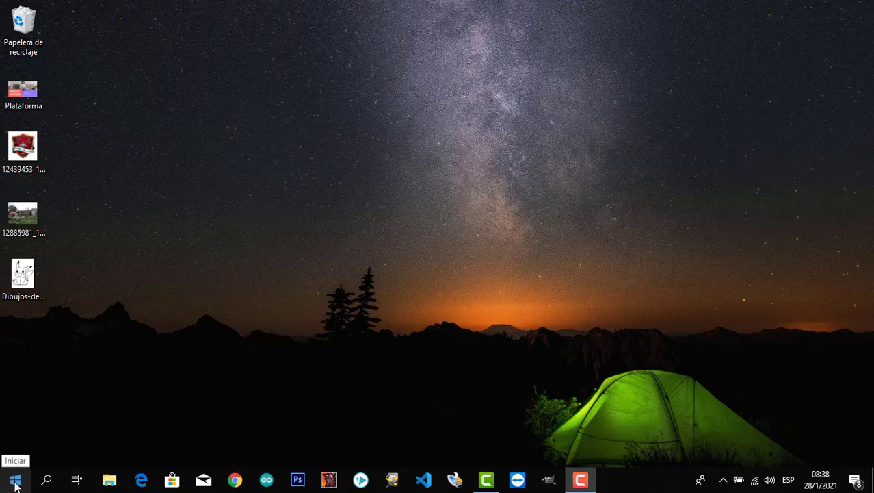
# - Launch GIMP 2.10.12 from the Start menu, then bring up Chrome on a new tab
pyautogui.click(15, 483)
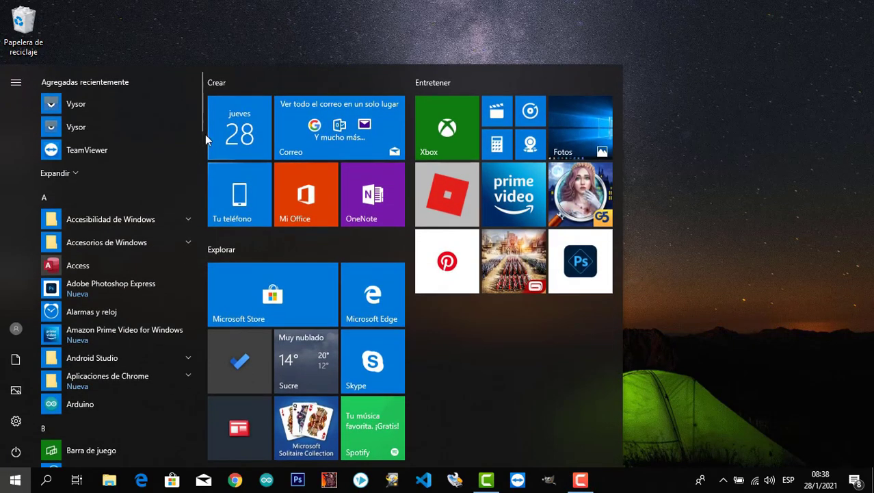
pyautogui.moveTo(201, 106); pyautogui.dragTo(197, 240)
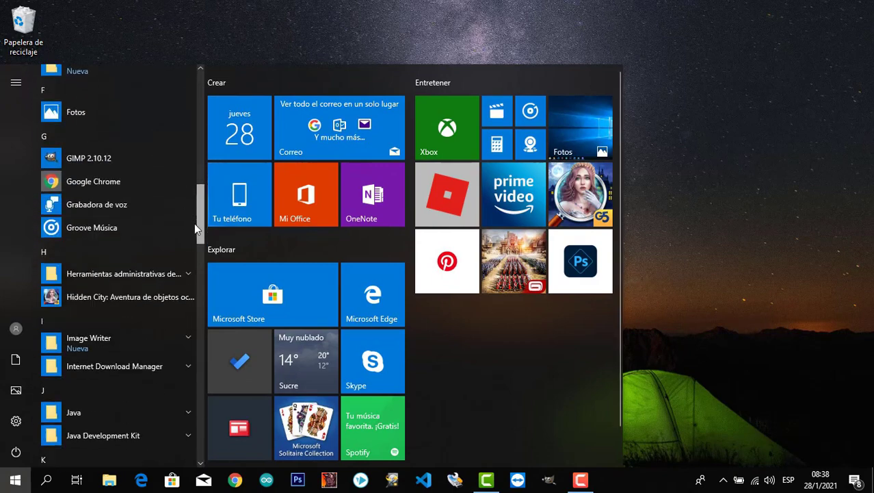
pyautogui.scroll(3, 197, 240)
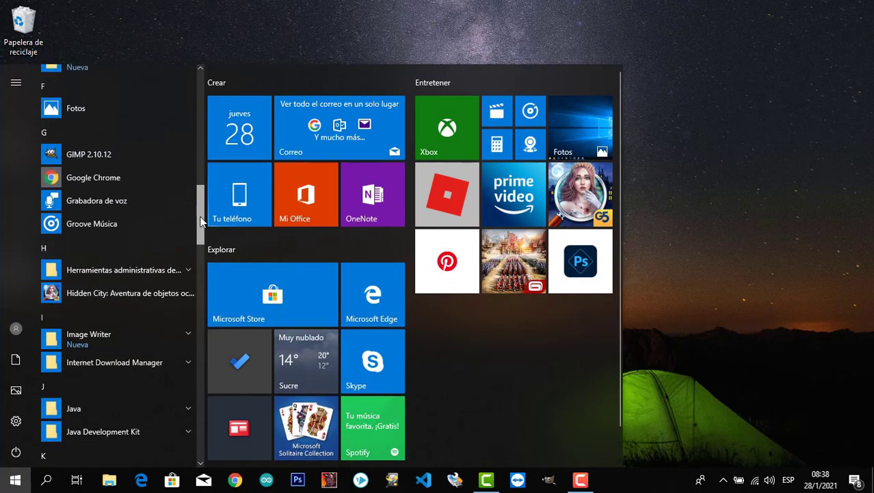
pyautogui.click(109, 154)
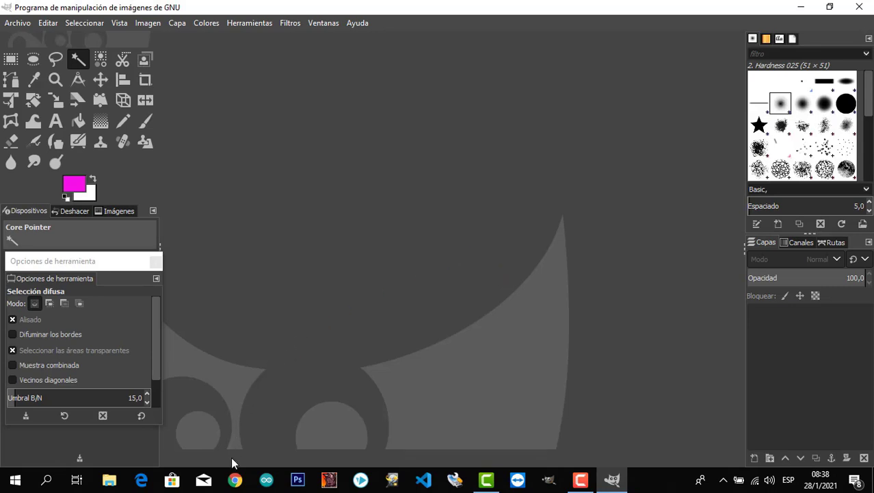
pyautogui.click(235, 479)
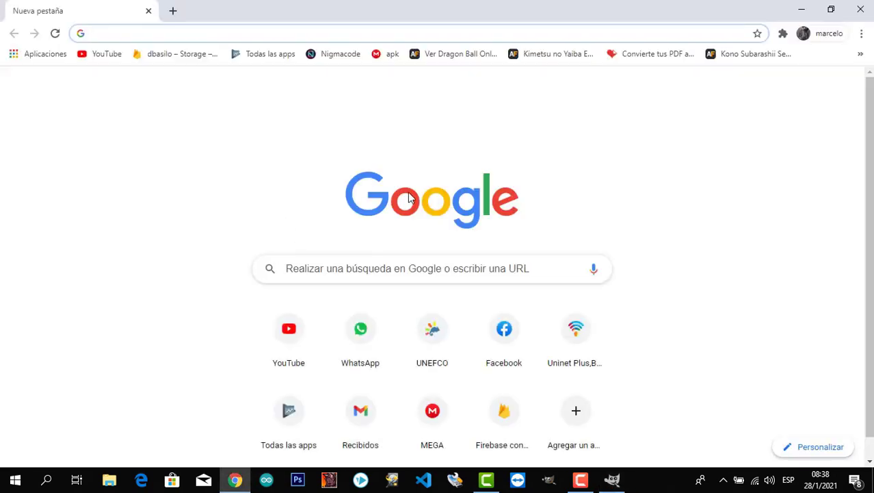
# - Google 'imagenes para colorear' and browse the image results
pyautogui.click(408, 272)
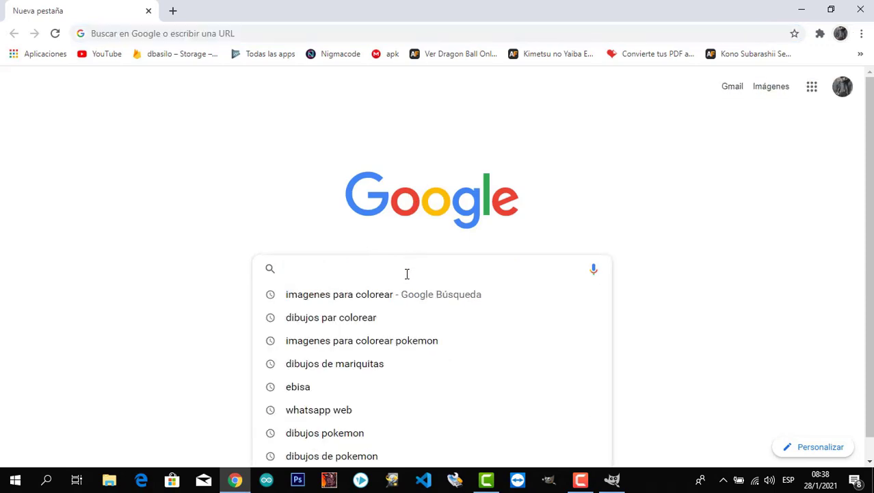
pyautogui.click(373, 300)
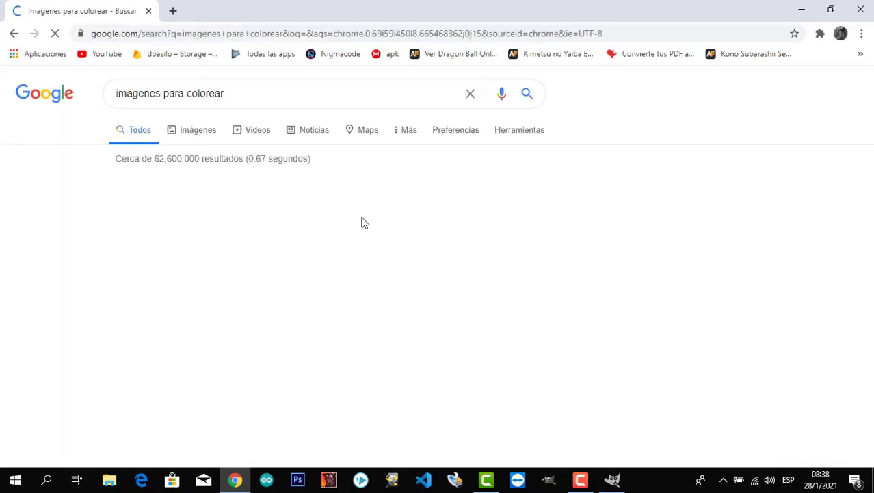
pyautogui.scroll(-2, 767, 346)
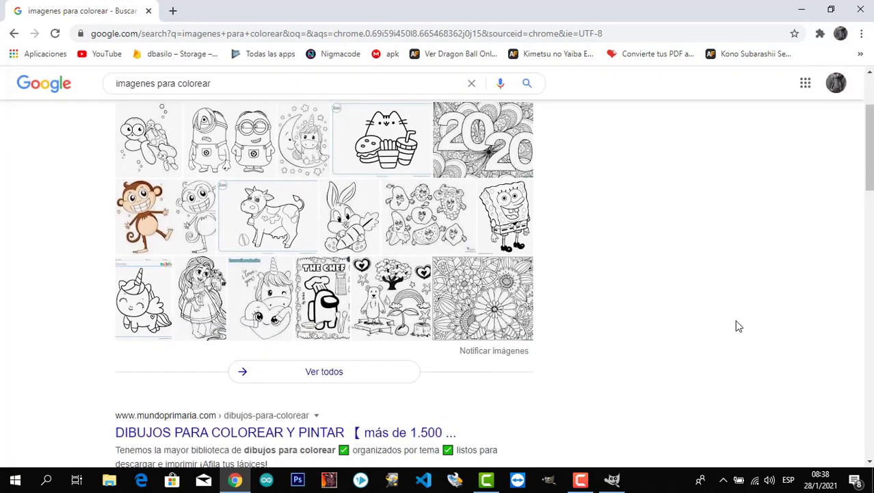
pyautogui.scroll(2, 737, 323)
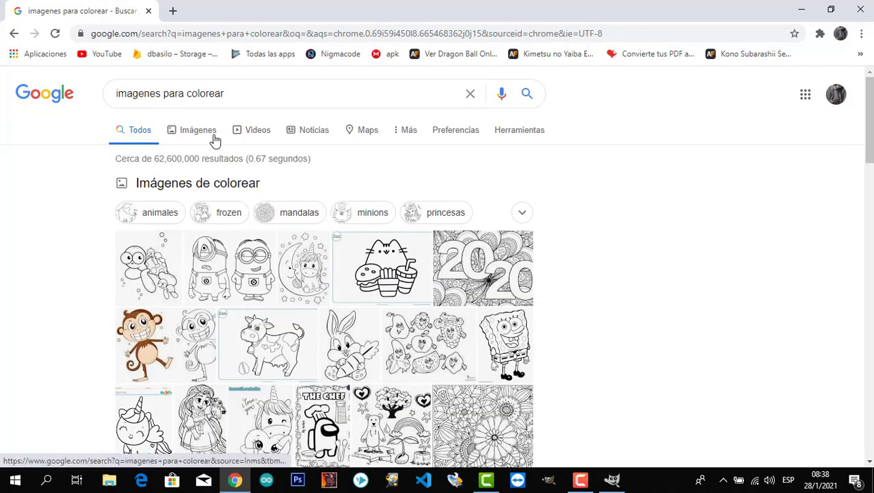
pyautogui.click(191, 131)
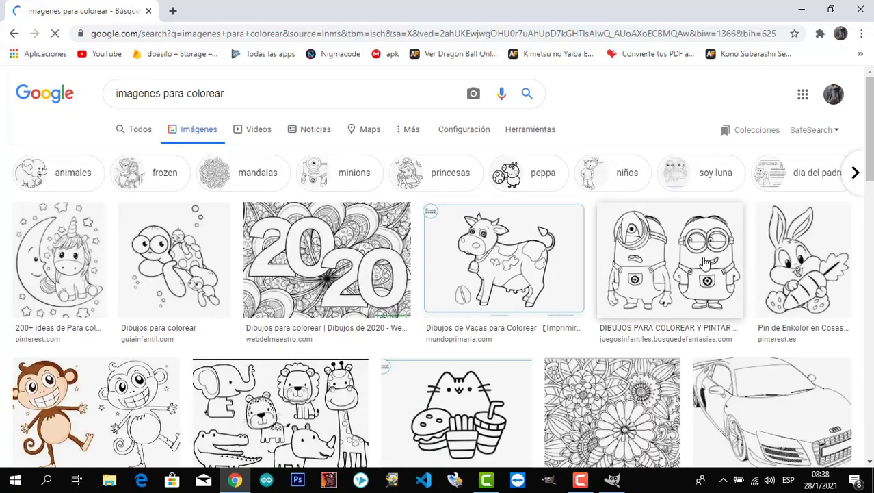
pyautogui.scroll(-3, 783, 288)
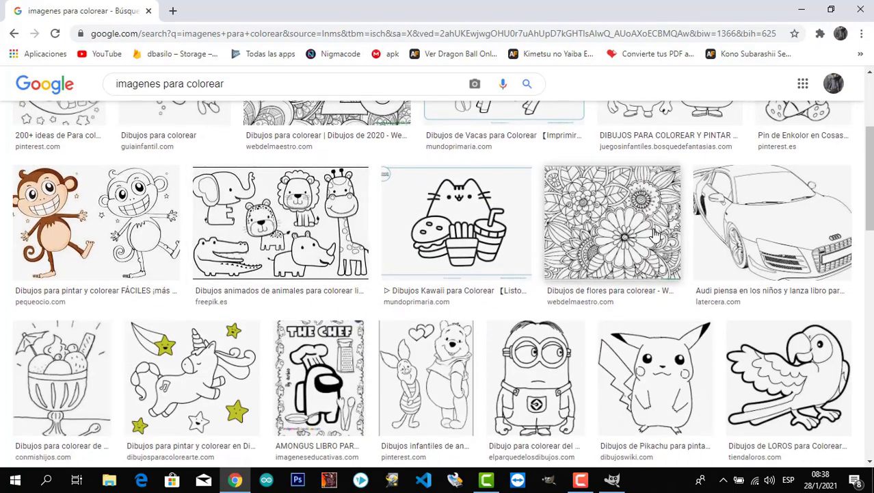
pyautogui.scroll(-3, 376, 241)
pyautogui.scroll(-3, 634, 263)
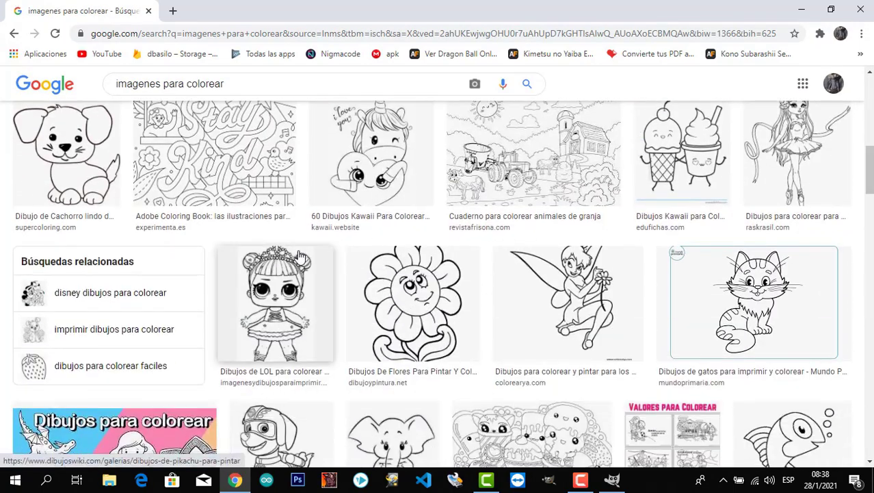
pyautogui.scroll(-3, 361, 266)
pyautogui.scroll(-3, 361, 267)
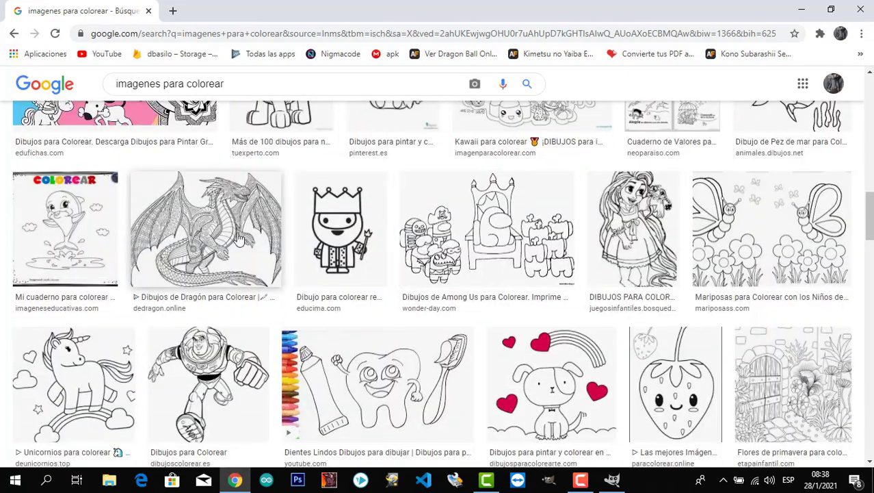
pyautogui.scroll(-4, 284, 243)
pyautogui.scroll(5, 292, 223)
pyautogui.scroll(5, 292, 224)
pyautogui.scroll(2, 284, 171)
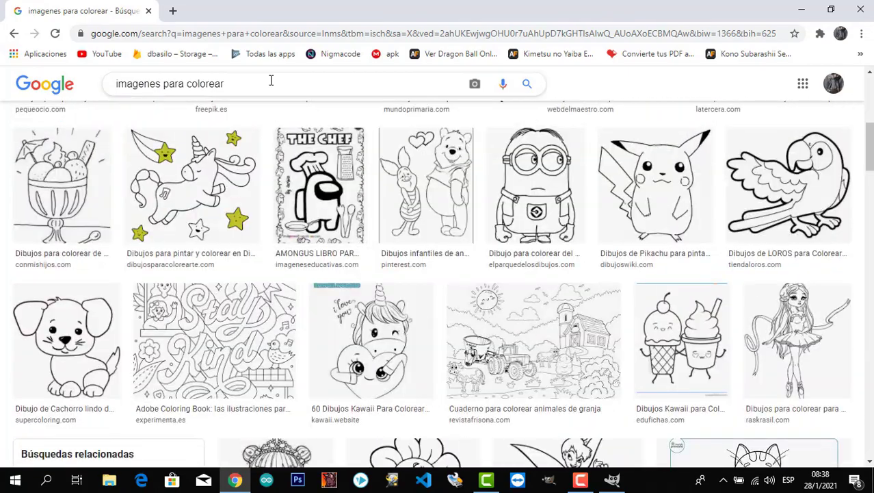
# - Add 'pokemon' to the query and open the Flareon drawing's preview
pyautogui.click(272, 83)
pyautogui.write('p')
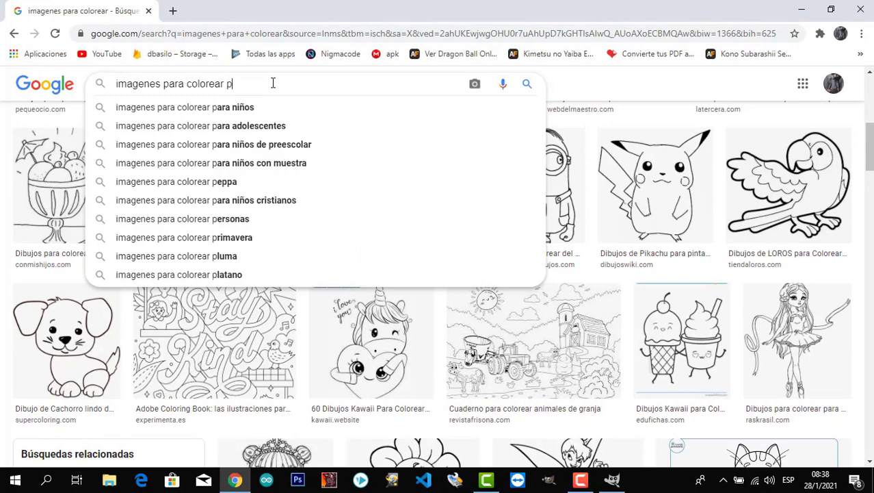
pyautogui.write('okemon')
pyautogui.press('Return')
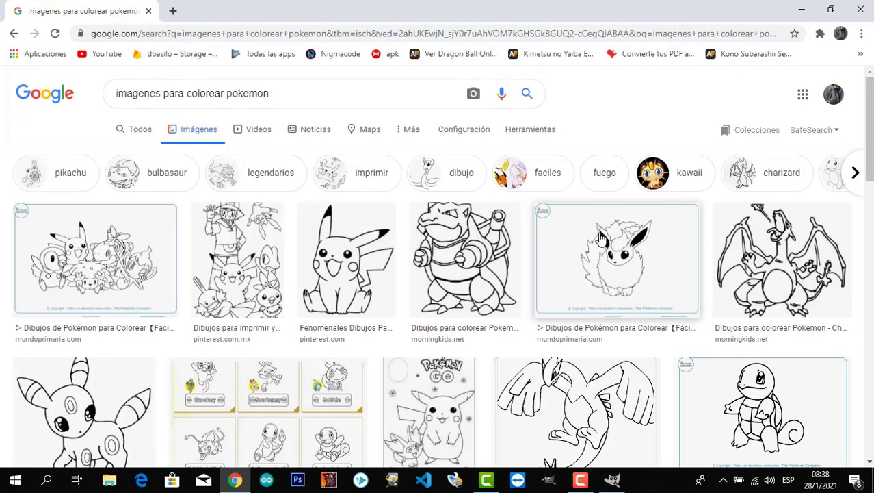
pyautogui.click(601, 236)
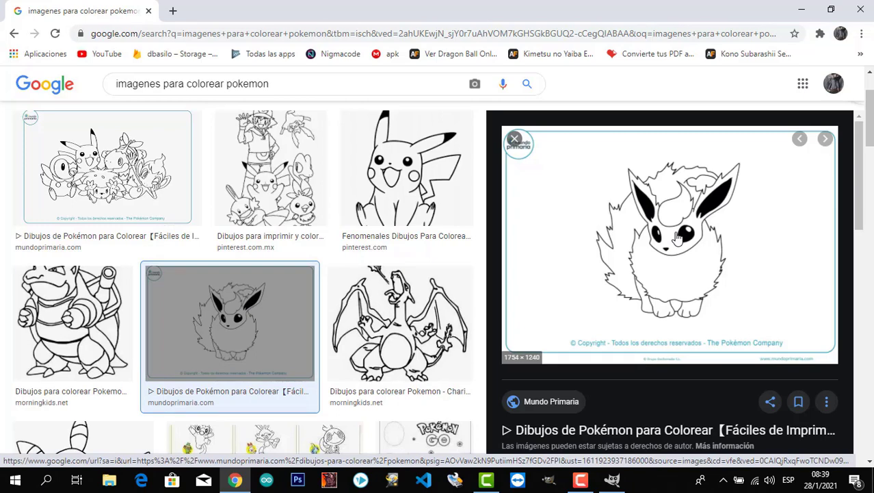
# - Save the Flareon image to the desktop as dibujos-para-colorear-pokemon-flareon.jpg and minimise Chrome
pyautogui.rightClick(676, 237)
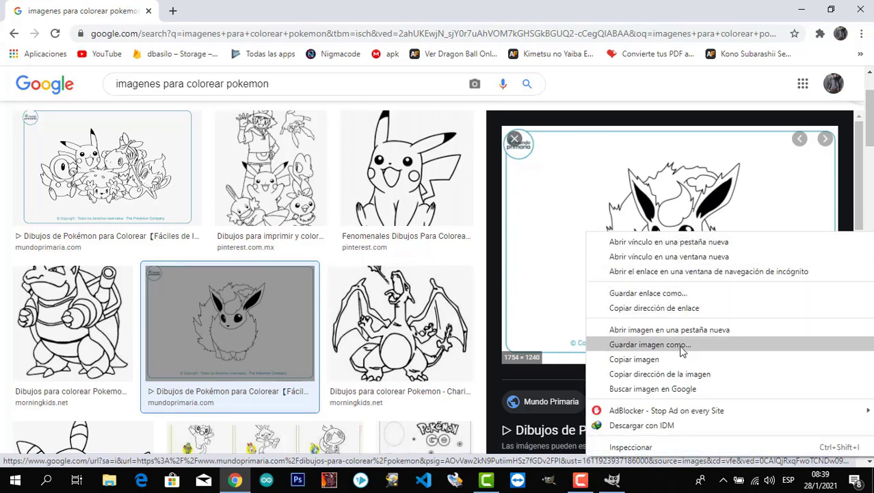
pyautogui.click(650, 344)
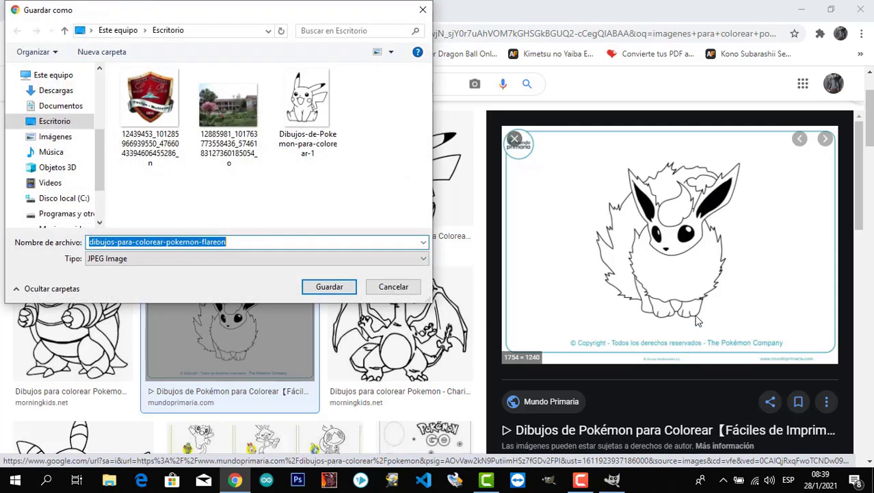
pyautogui.moveTo(98, 154); pyautogui.dragTo(96, 152)
pyautogui.click(329, 286)
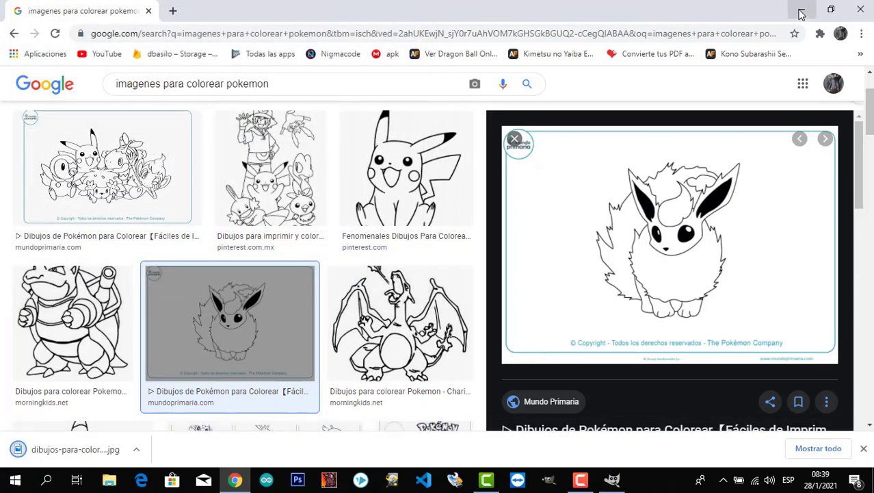
pyautogui.click(801, 10)
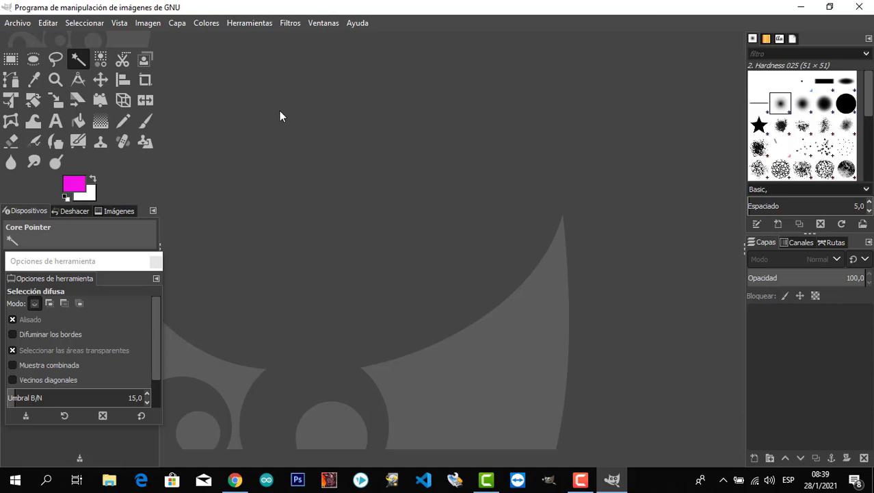
# - Open dibujos-para-colorear-pokemon-flareon.jpg from the desktop as a layer
pyautogui.click(16, 25)
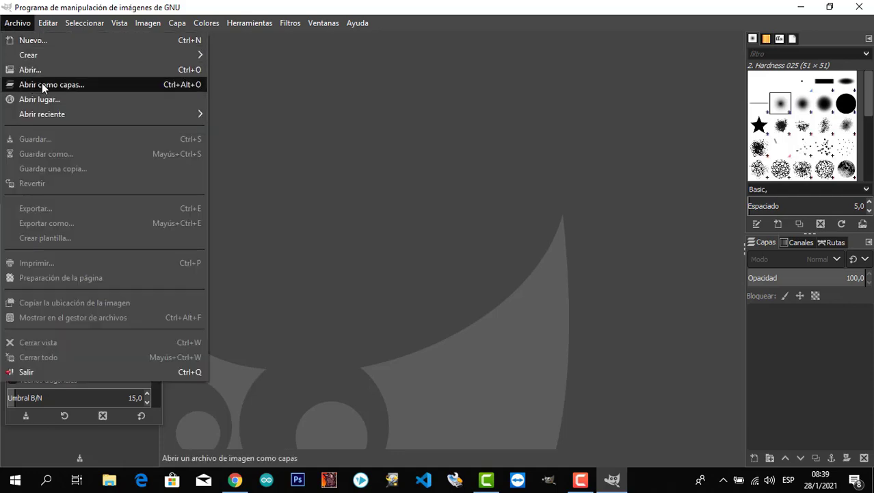
pyautogui.click(108, 85)
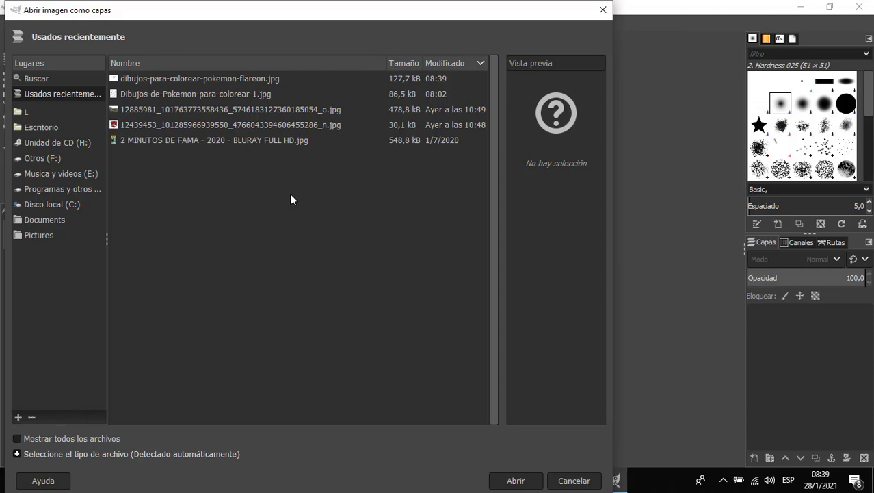
pyautogui.click(58, 128)
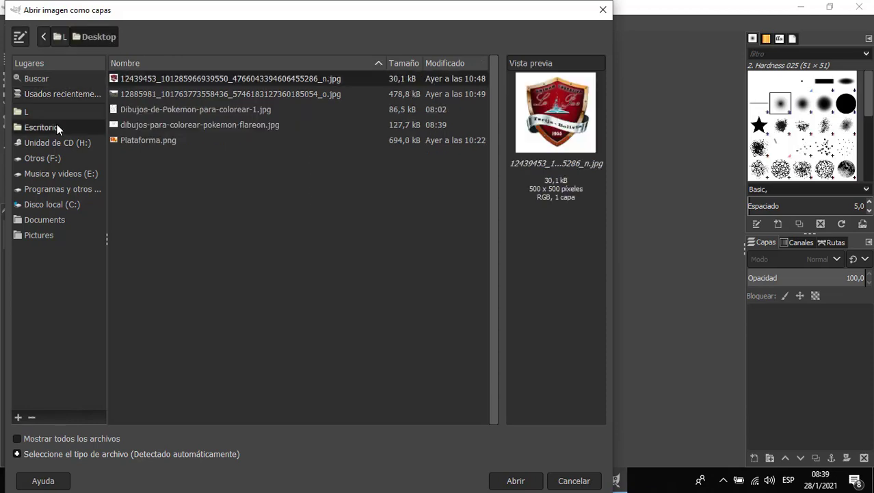
pyautogui.click(238, 125)
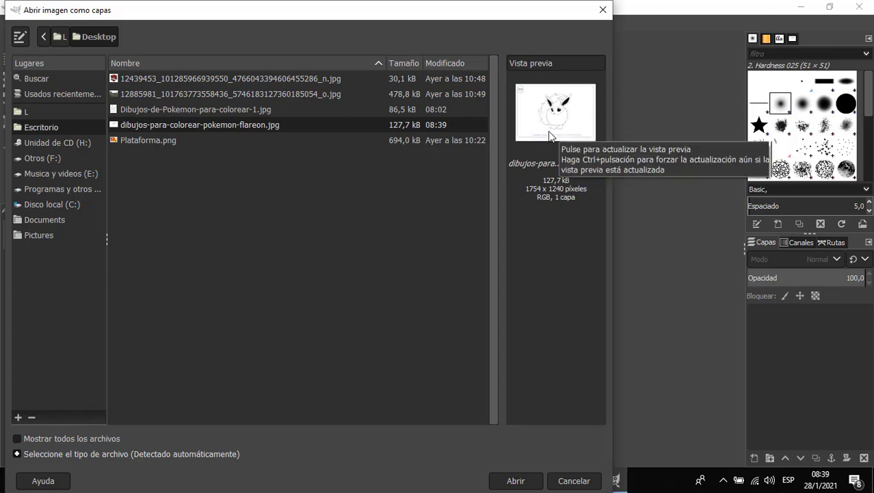
pyautogui.click(516, 481)
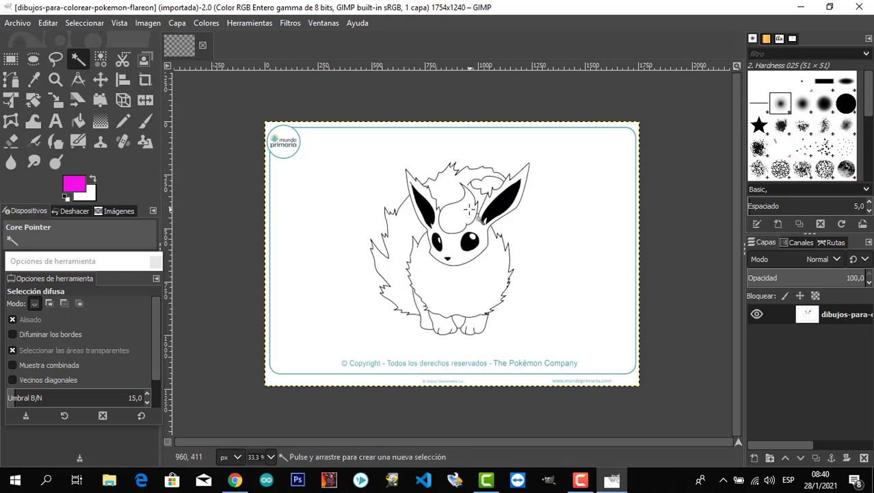
# - Fuzzy-select the white background around Flareon after trying the tuft and chest regions
pyautogui.click(469, 216)
pyautogui.click(479, 278)
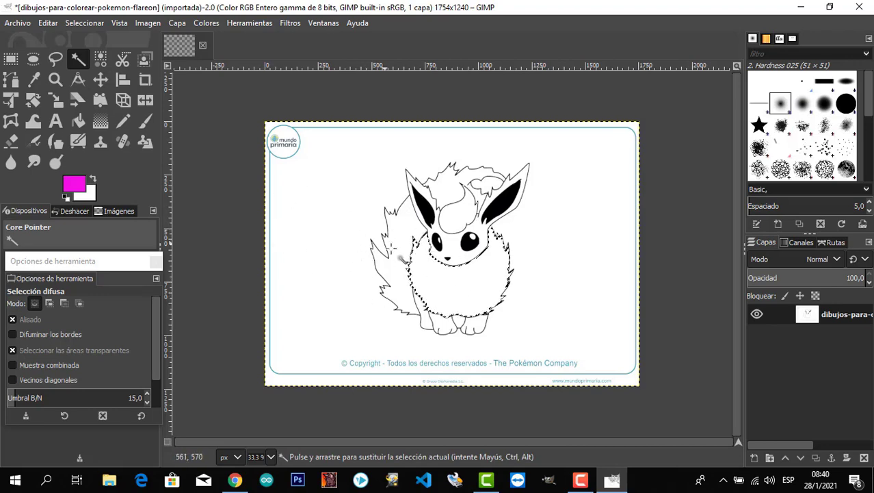
pyautogui.click(320, 190)
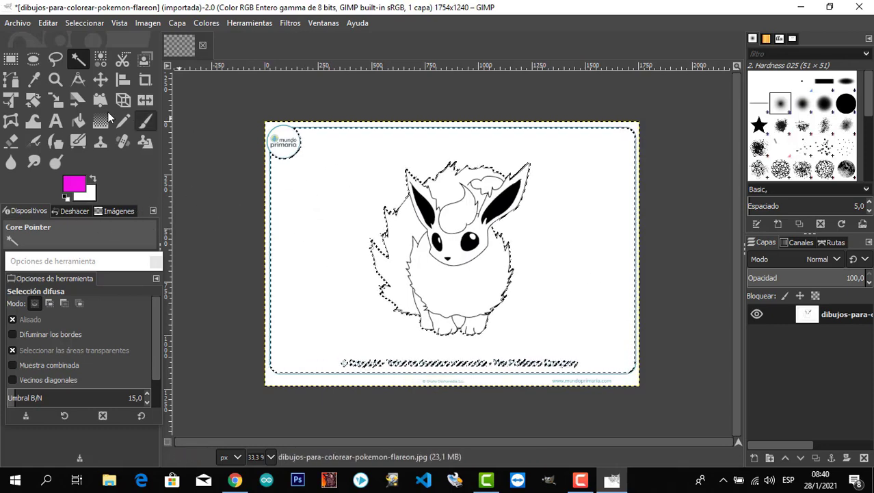
pyautogui.click(79, 125)
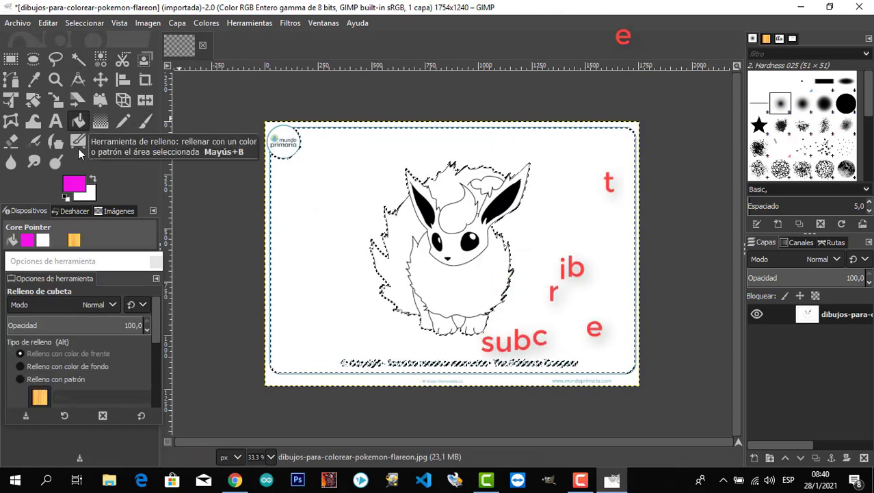
# - Bucket-fill the selected background with green 26f312, then clear the selection
pyautogui.click(74, 185)
pyautogui.click(166, 213)
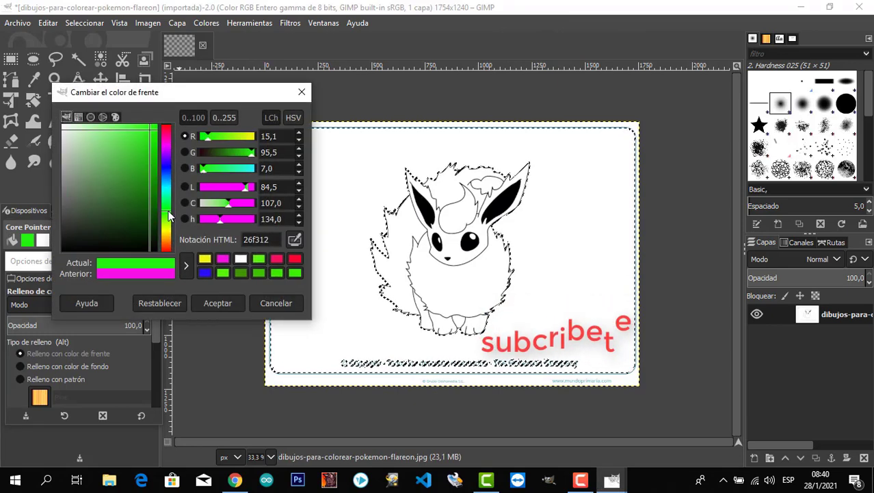
pyautogui.click(378, 180)
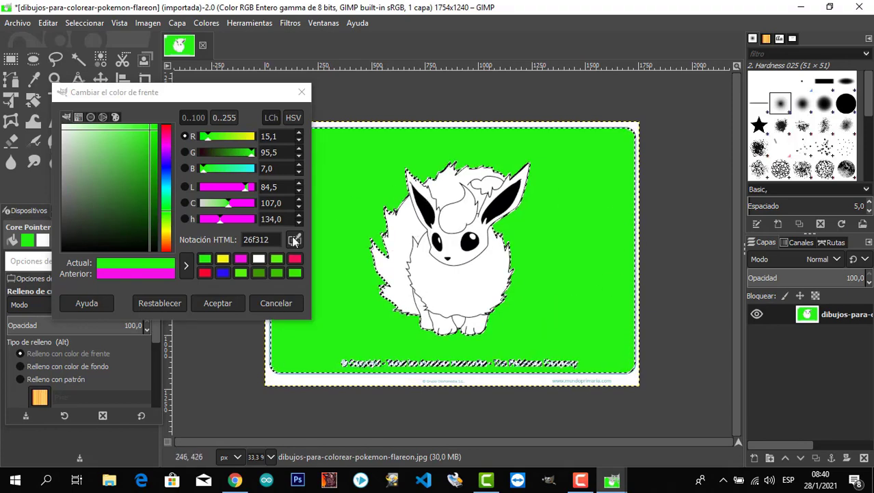
pyautogui.click(271, 304)
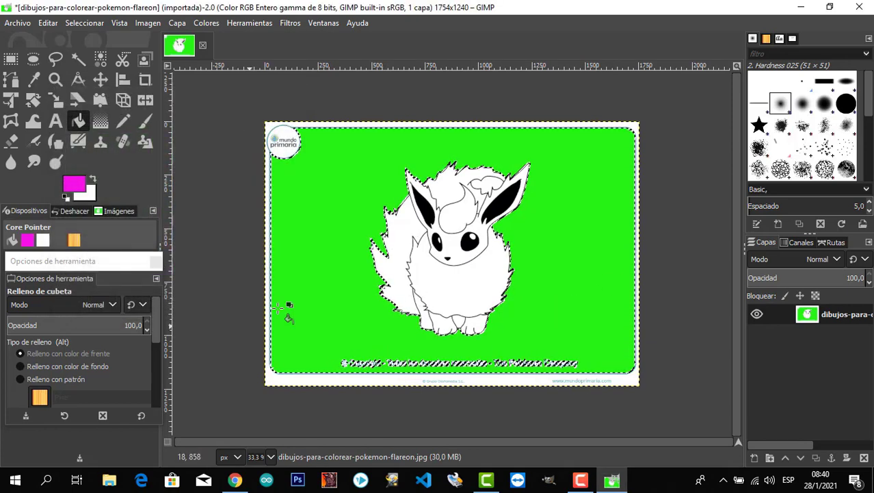
pyautogui.click(78, 59)
pyautogui.click(88, 23)
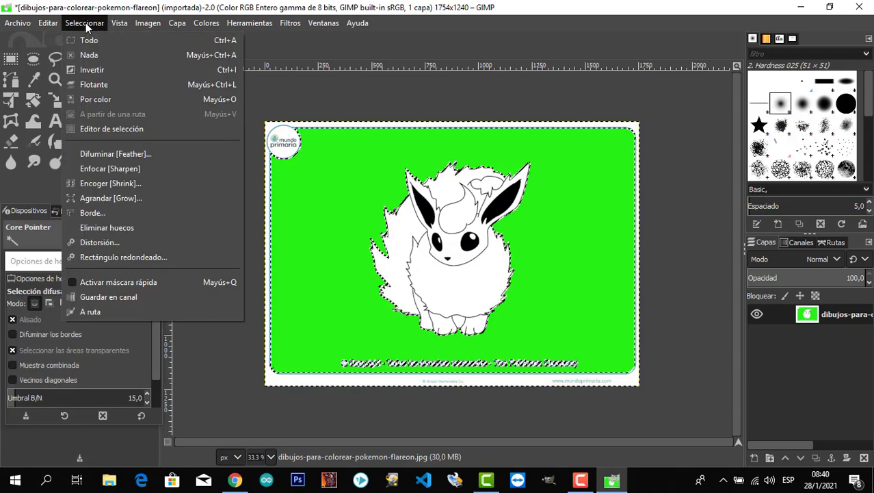
pyautogui.click(88, 54)
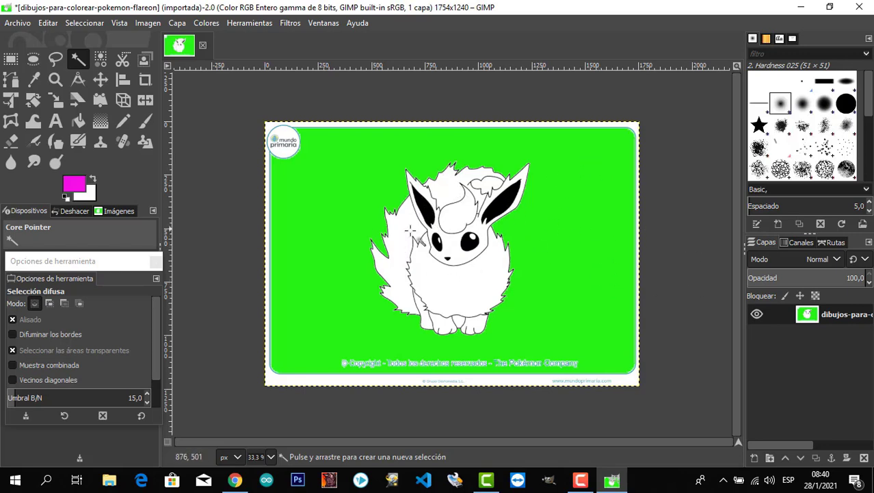
# - Fill Flareon's head tuft yellow
pyautogui.click(79, 122)
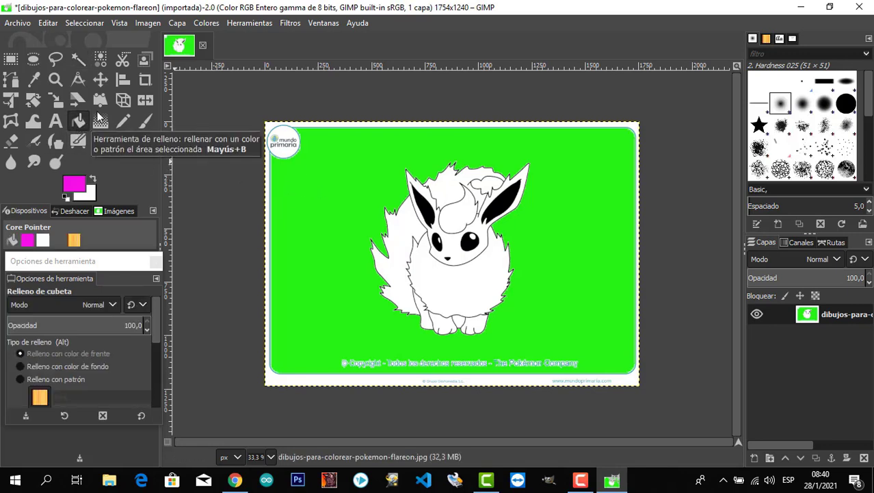
pyautogui.click(72, 188)
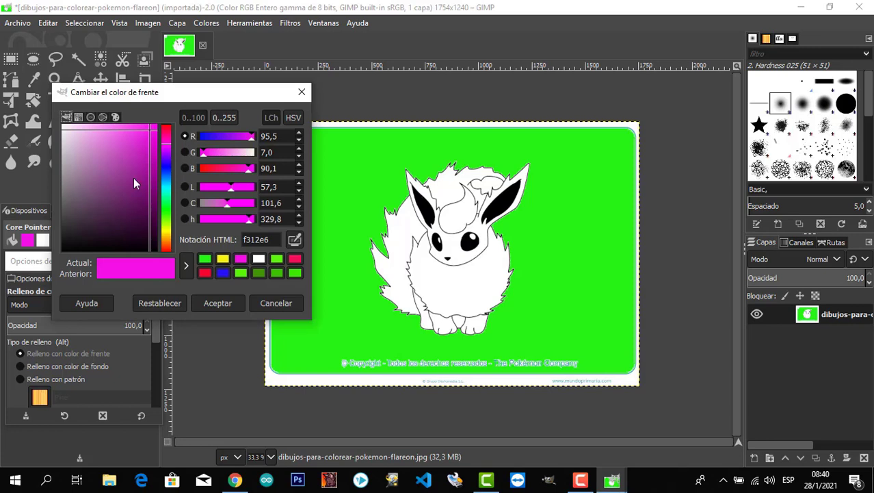
pyautogui.click(223, 258)
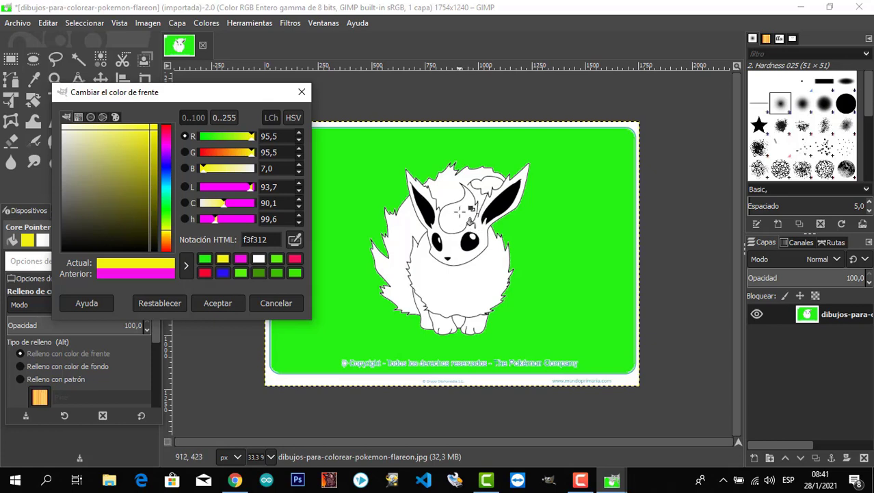
pyautogui.click(461, 212)
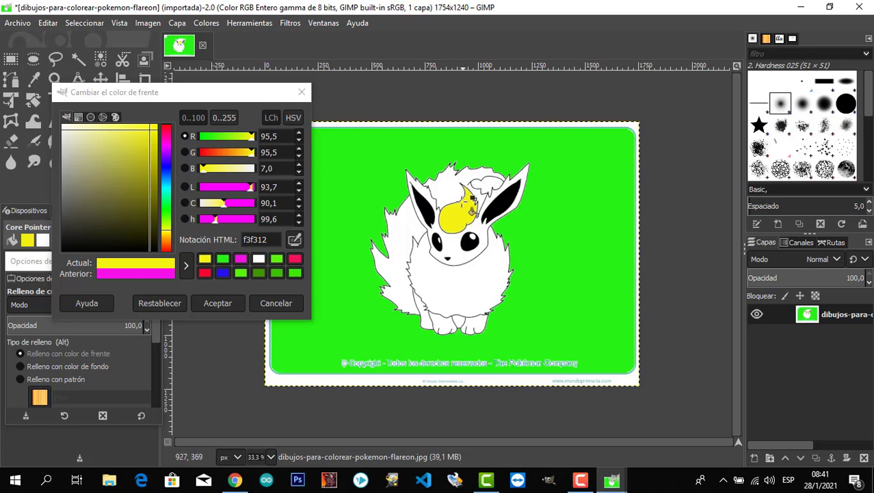
pyautogui.click(466, 203)
pyautogui.click(469, 216)
# - Switch to red f31226 and fill Flareon's tail, body, head fur and legs
pyautogui.moveTo(189, 92); pyautogui.dragTo(163, 90)
pyautogui.click(178, 267)
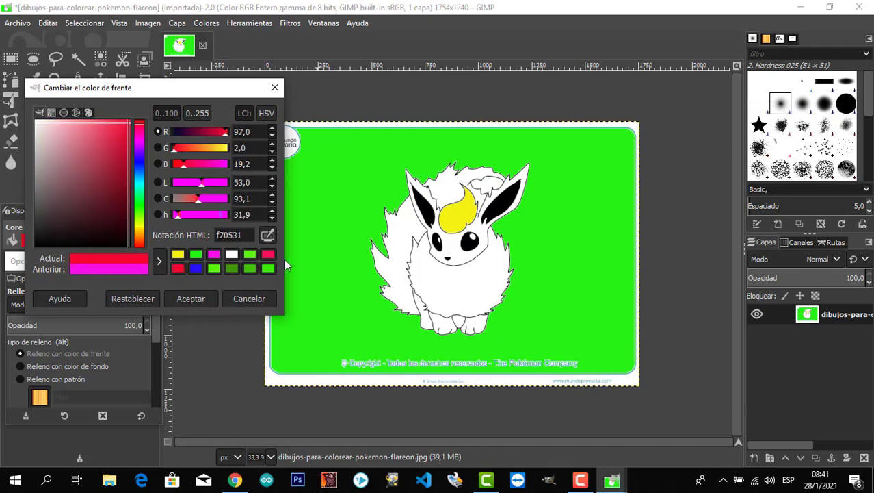
pyautogui.click(267, 254)
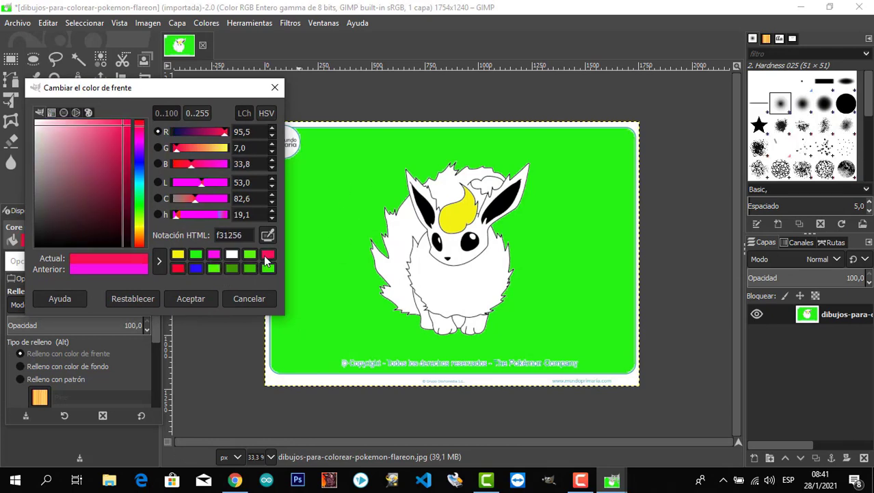
pyautogui.moveTo(135, 125); pyautogui.dragTo(139, 129)
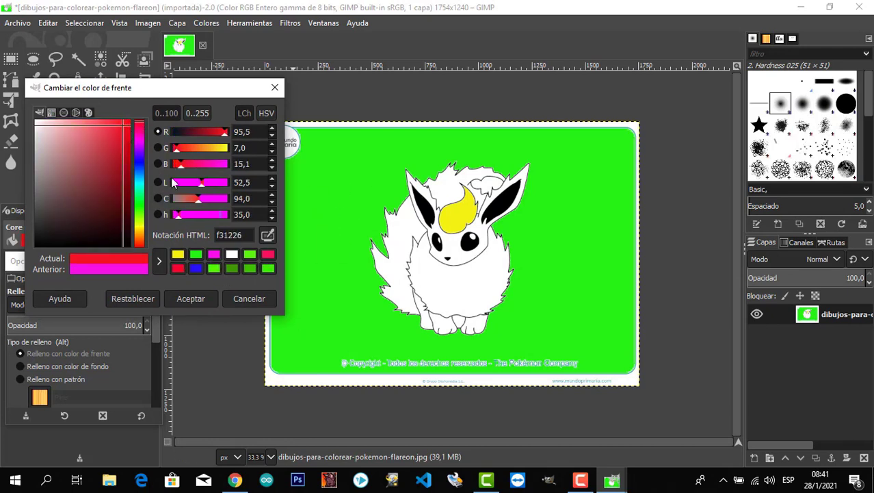
pyautogui.click(412, 245)
pyautogui.click(457, 281)
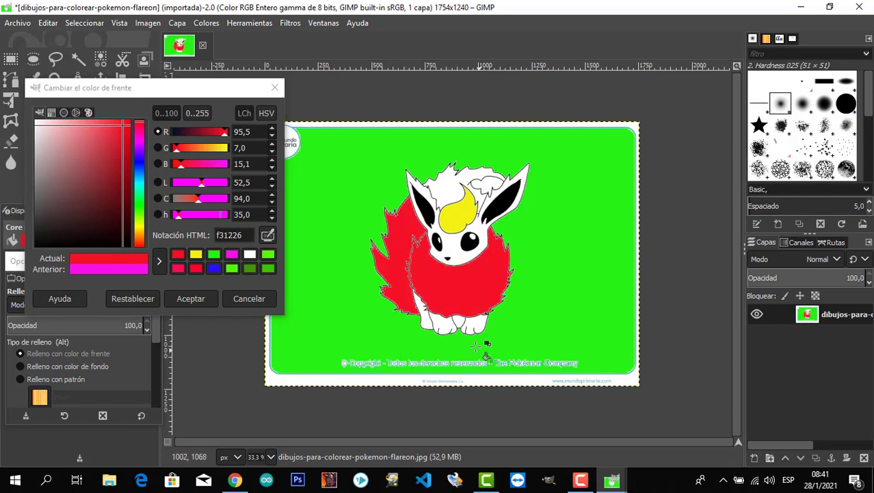
pyautogui.click(448, 191)
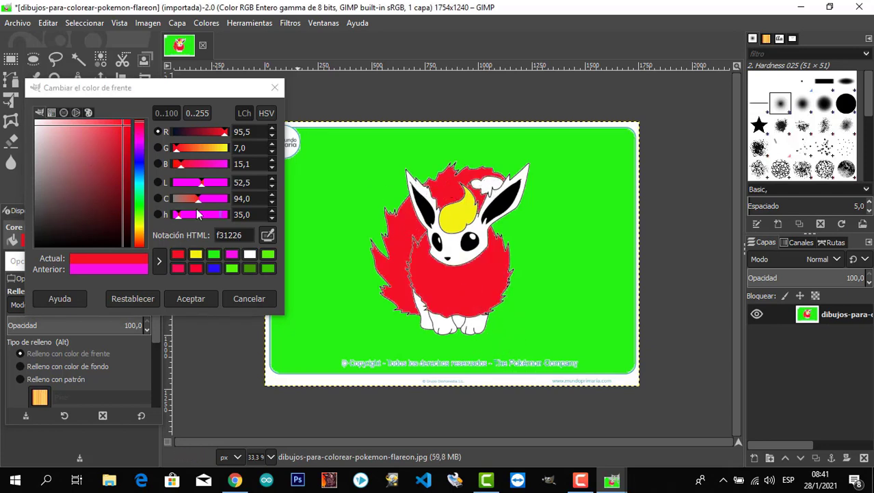
pyautogui.click(426, 313)
pyautogui.click(474, 326)
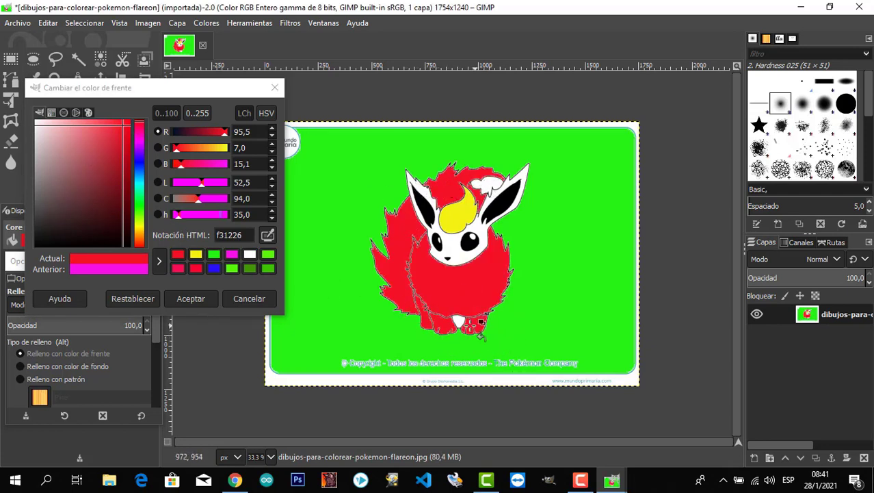
pyautogui.click(458, 322)
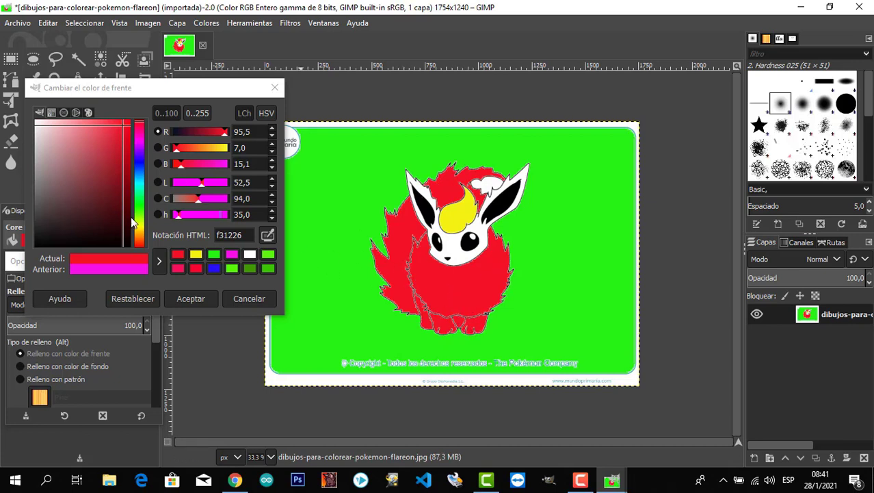
# - Fill Flareon's chest fluff yellow
pyautogui.click(196, 254)
pyautogui.click(422, 241)
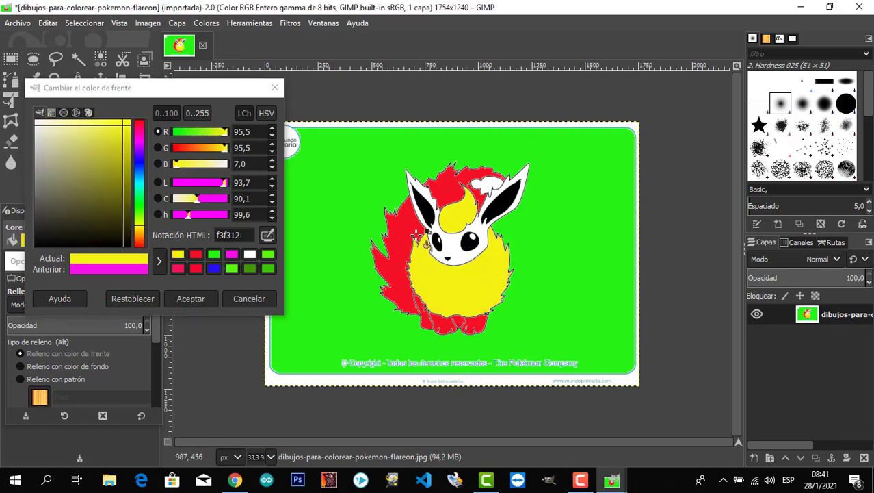
pyautogui.click(190, 298)
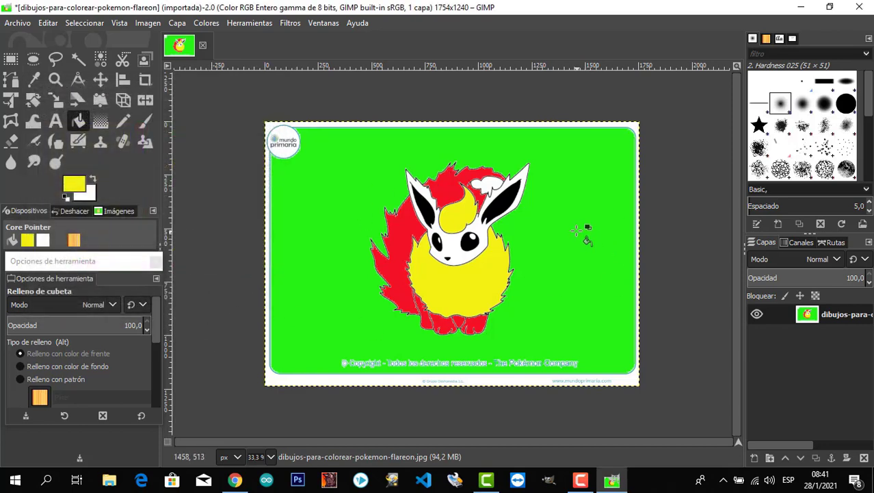
# - Clear the chest fluff and tail back to white
pyautogui.press('u')
pyautogui.click(457, 273)
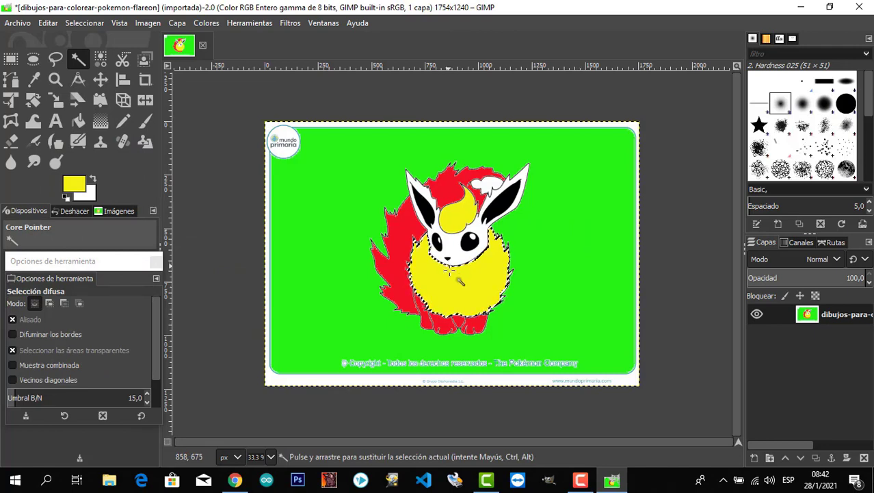
pyautogui.click(387, 270)
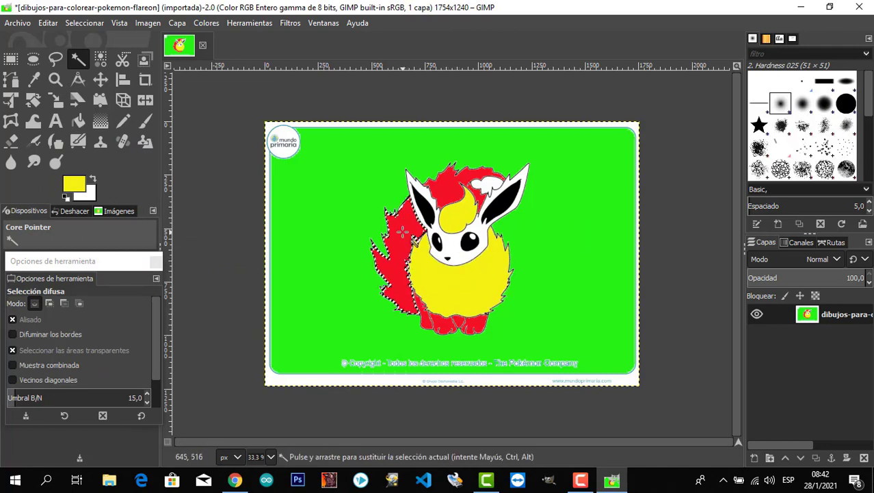
pyautogui.click(472, 176)
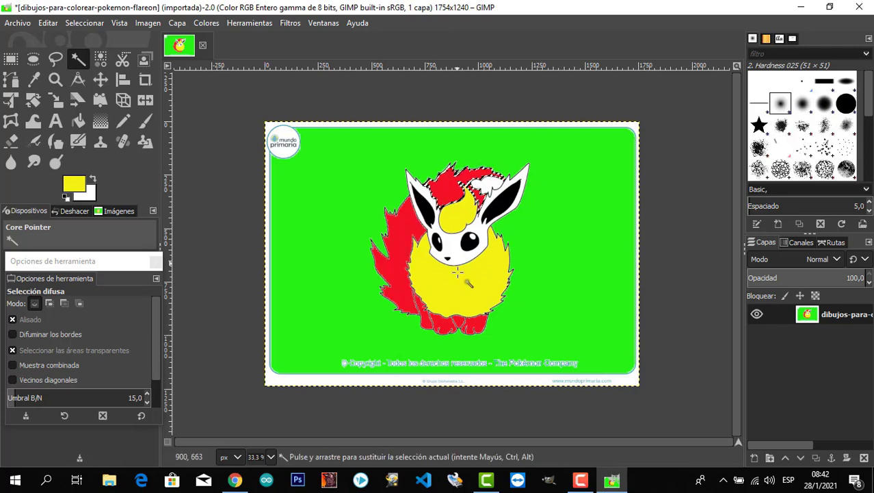
pyautogui.click(498, 291)
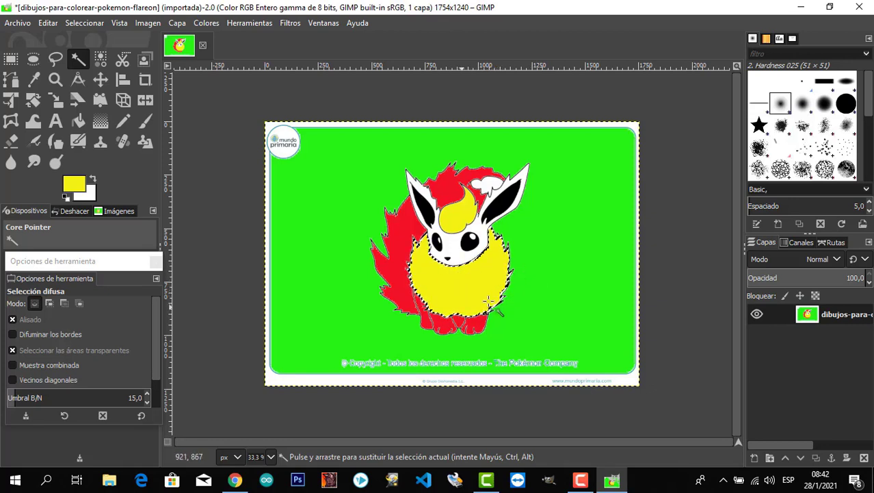
pyautogui.press('Delete')
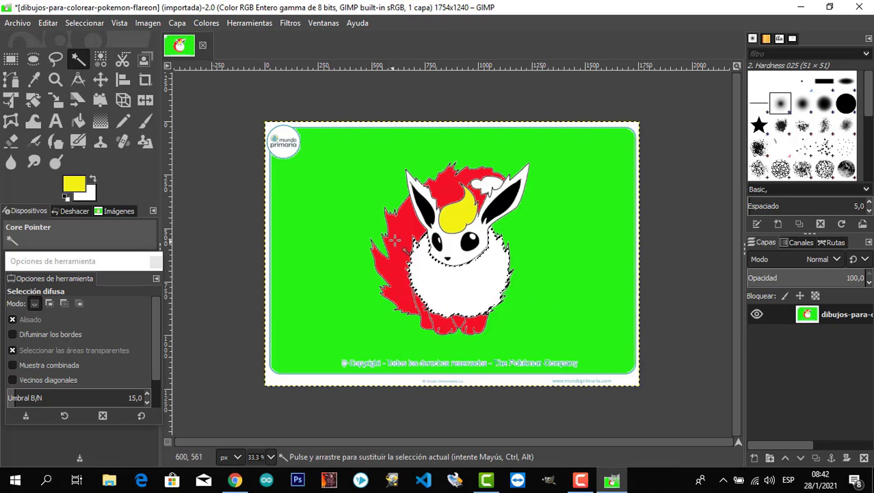
pyautogui.click(404, 284)
pyautogui.press('Delete')
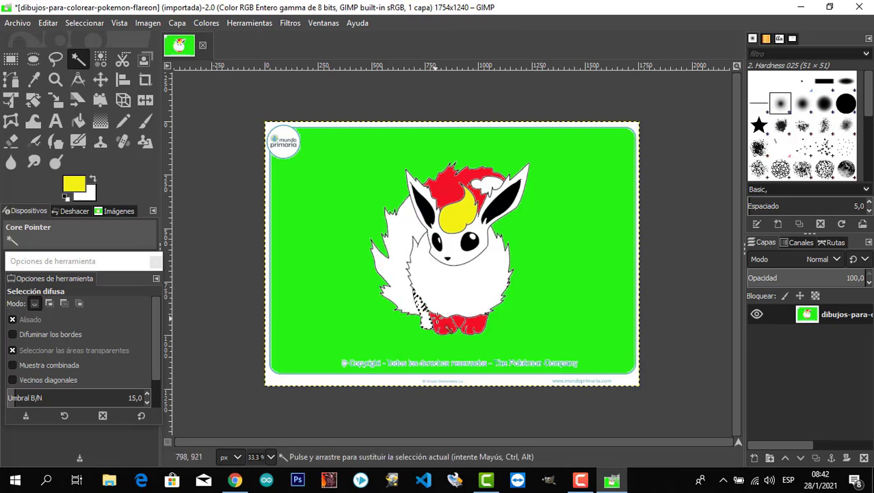
# - Clear both feet, the head fur and the head tuft back to white
pyautogui.moveTo(437, 319); pyautogui.dragTo(459, 318)
pyautogui.press('Delete')
pyautogui.click(471, 323)
pyautogui.press('Delete')
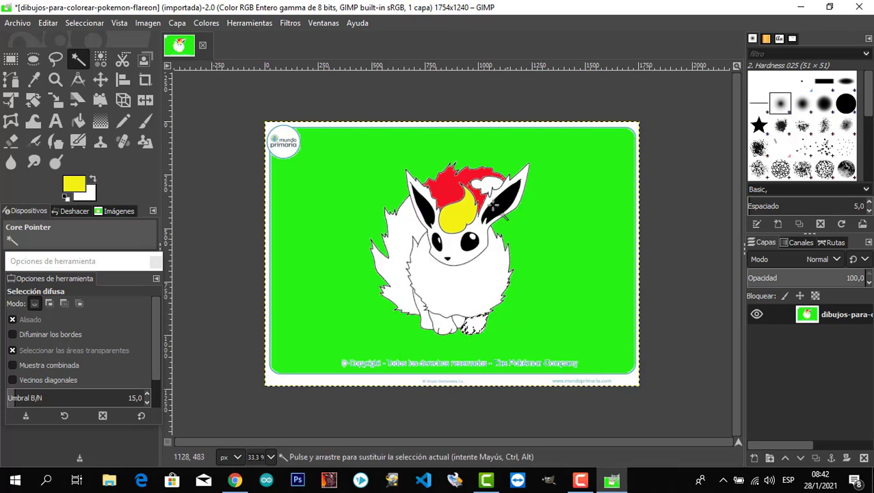
pyautogui.click(458, 183)
pyautogui.press('Delete')
pyautogui.click(453, 205)
pyautogui.press('Delete')
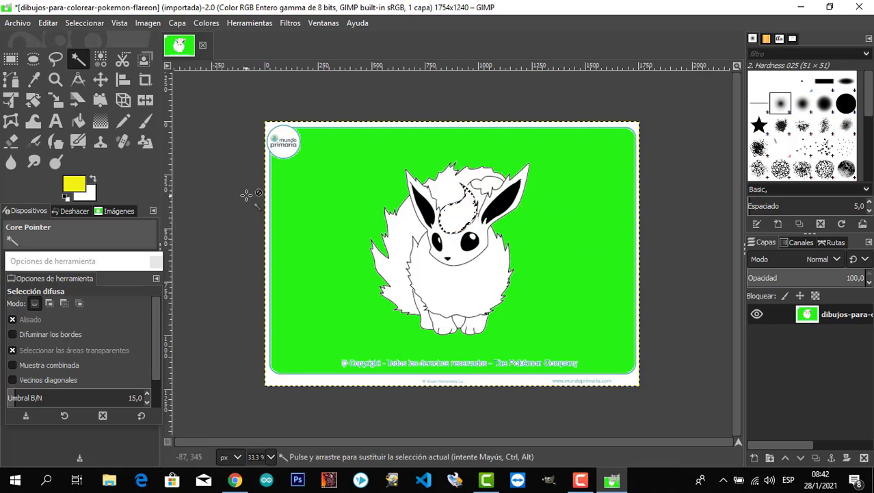
# - Refill the head tuft yellow and set the foreground colour to red
pyautogui.click(78, 121)
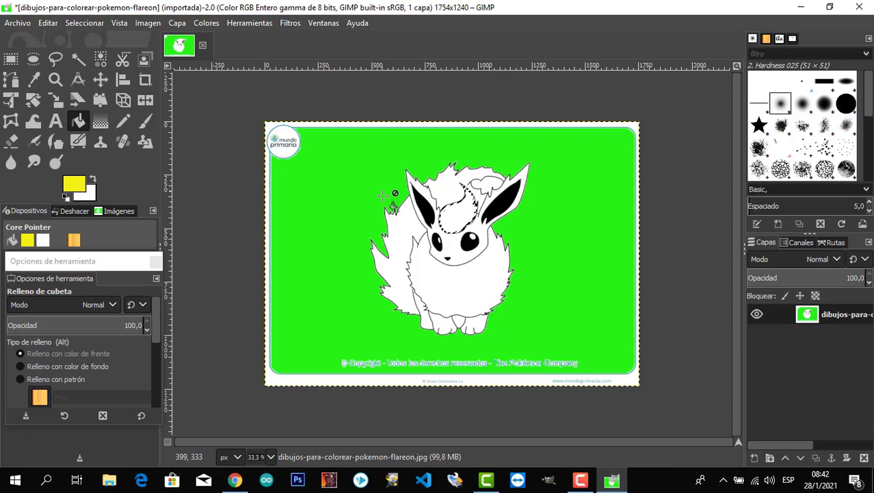
pyautogui.click(459, 213)
pyautogui.click(79, 59)
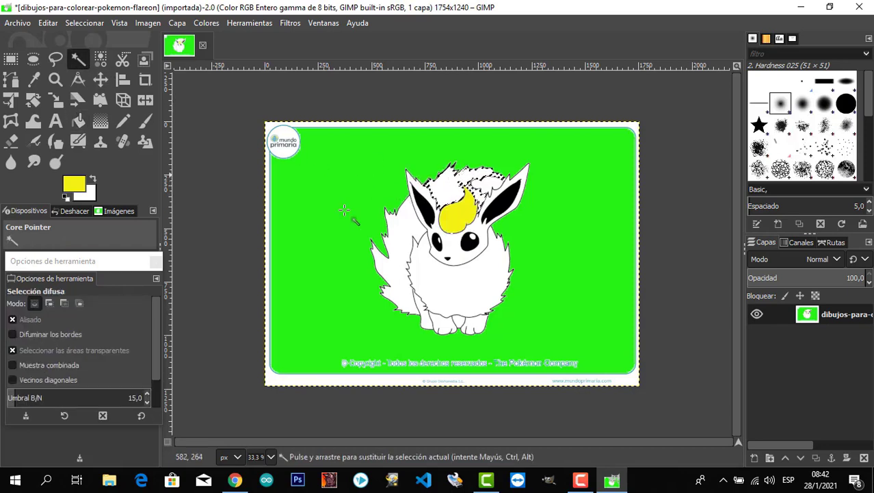
pyautogui.click(79, 186)
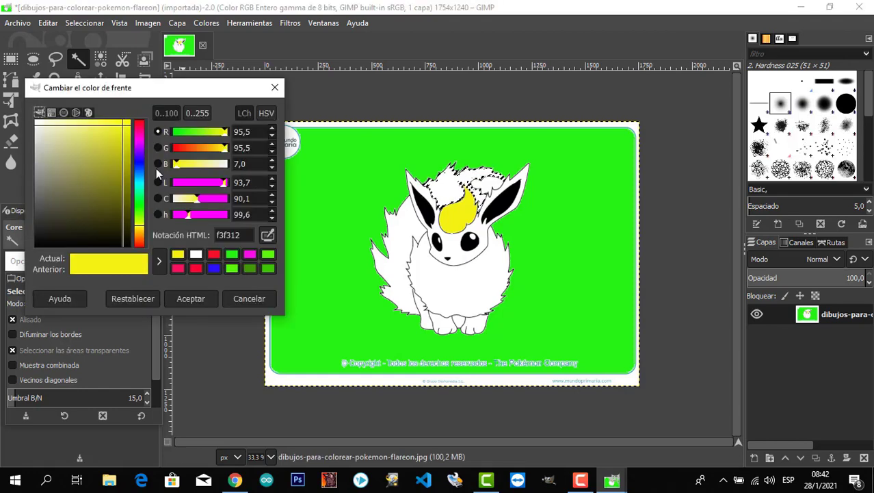
pyautogui.click(196, 268)
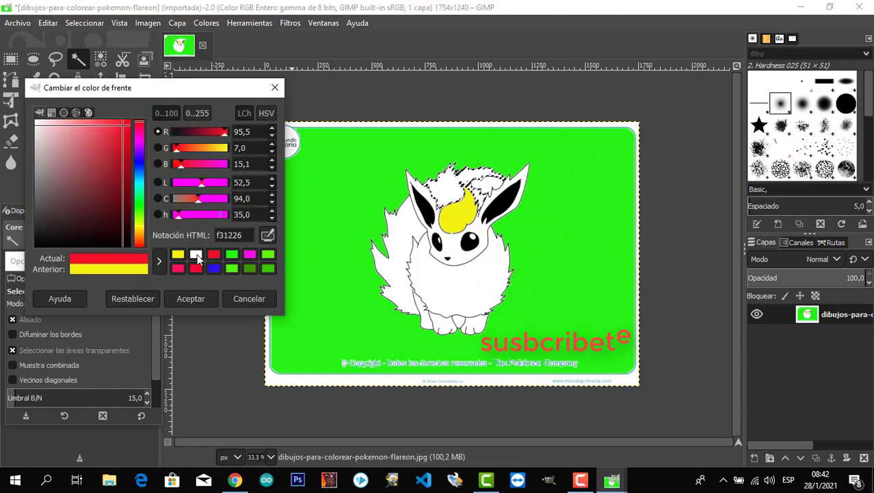
pyautogui.click(205, 298)
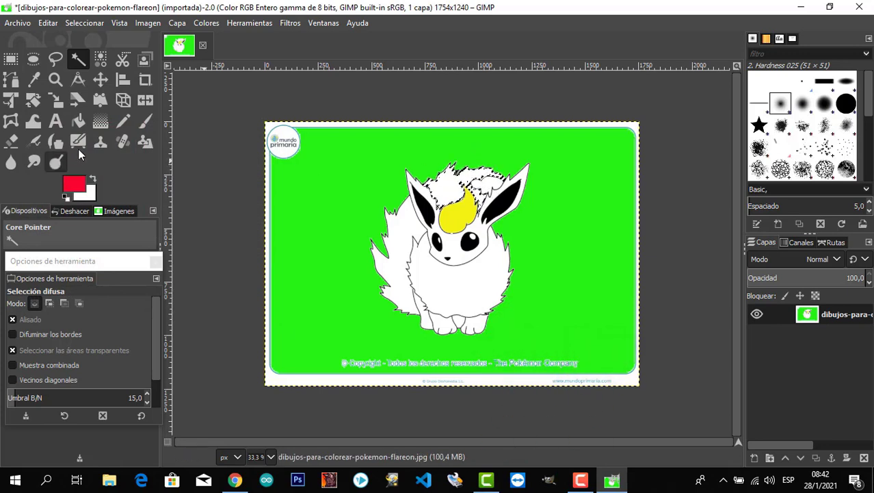
# - Fuzzy-select the white tail on the left and fill it red
pyautogui.click(80, 120)
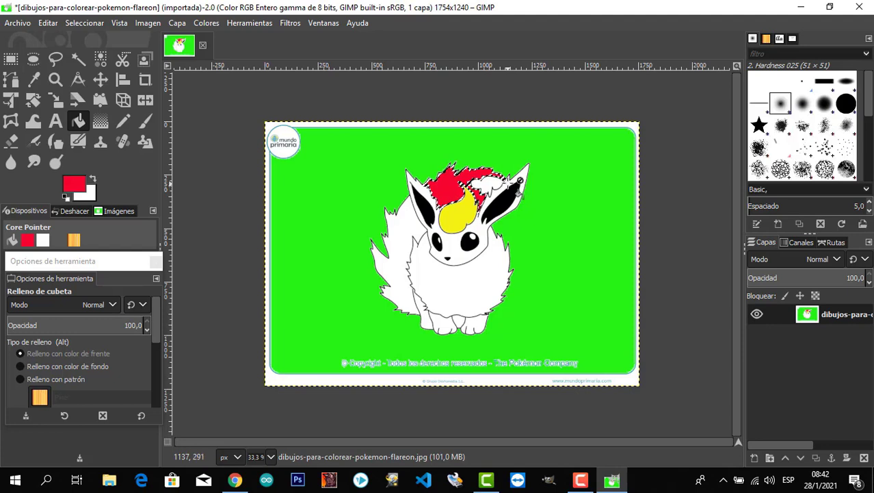
pyautogui.click(80, 61)
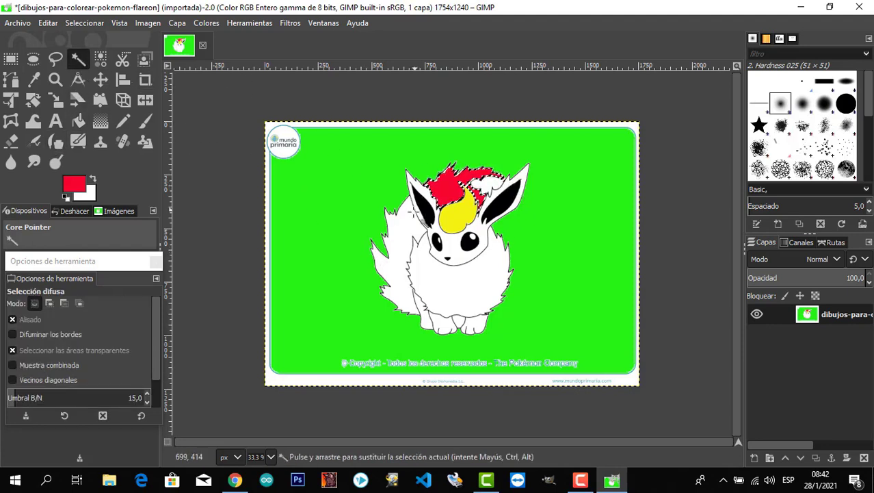
pyautogui.click(414, 212)
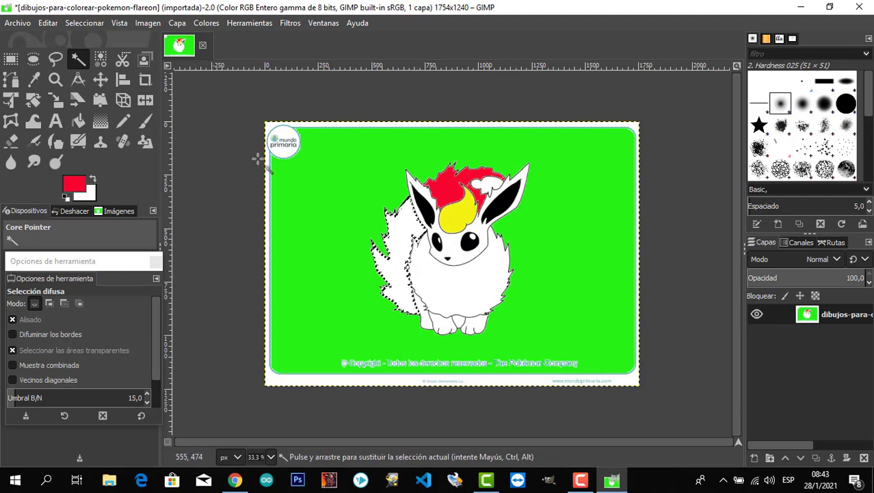
pyautogui.click(79, 121)
pyautogui.click(401, 222)
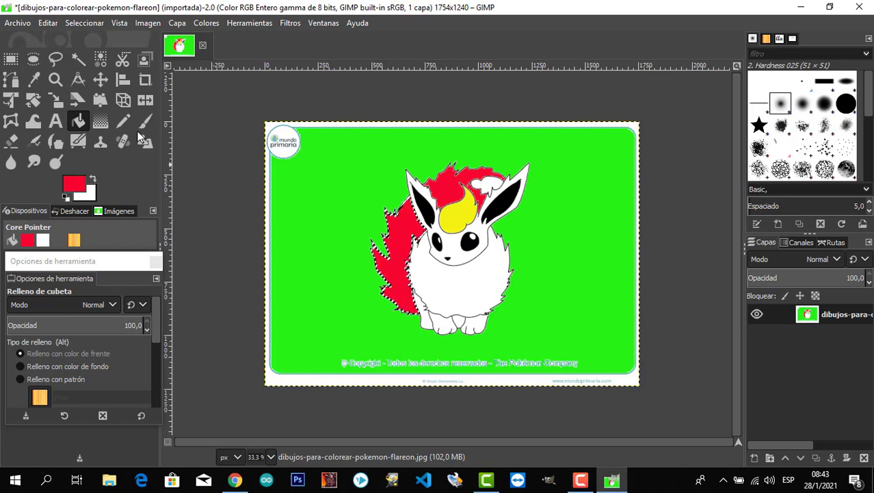
# - Select the white chest fluff and fill it with yellow f3f312
pyautogui.click(78, 59)
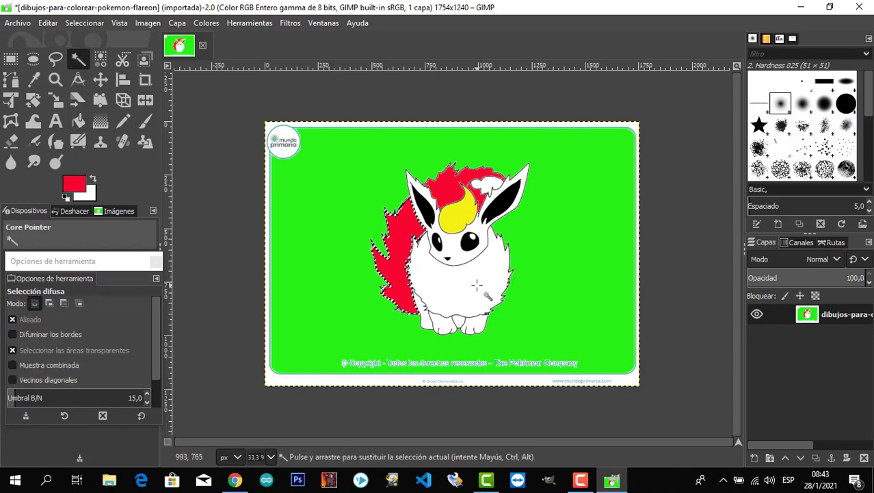
pyautogui.click(477, 285)
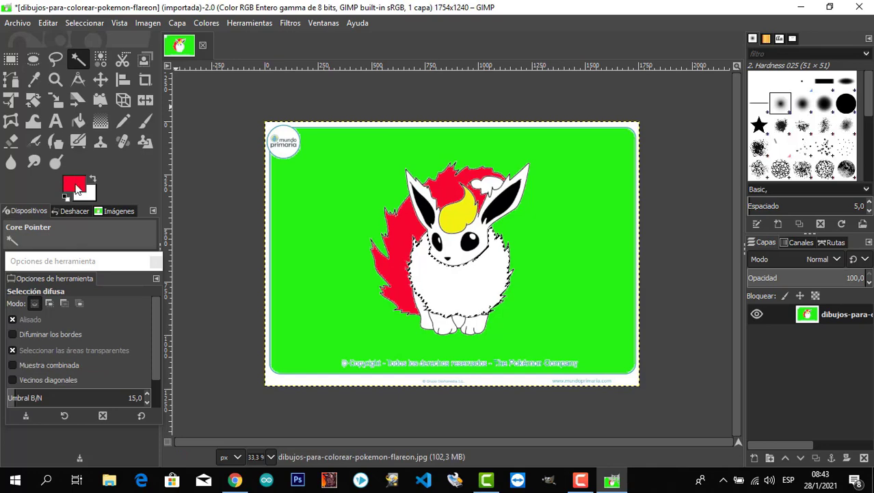
pyautogui.click(75, 183)
pyautogui.click(196, 254)
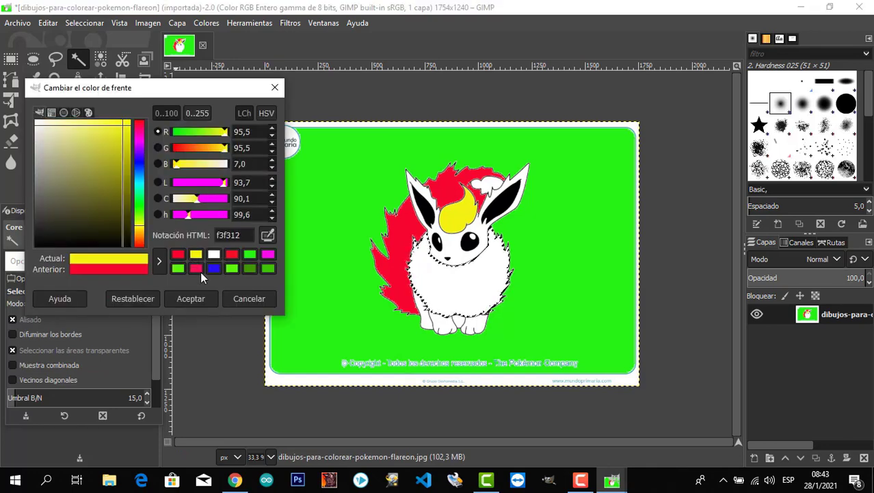
pyautogui.click(195, 299)
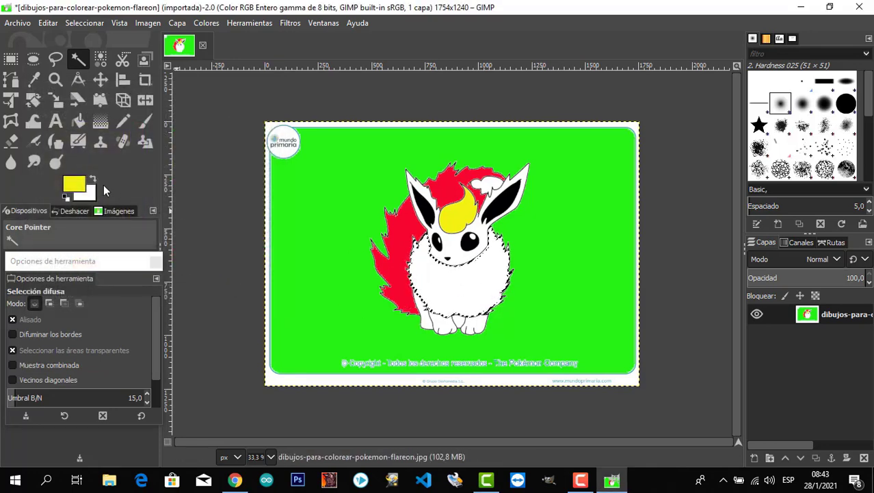
pyautogui.click(78, 121)
pyautogui.click(467, 272)
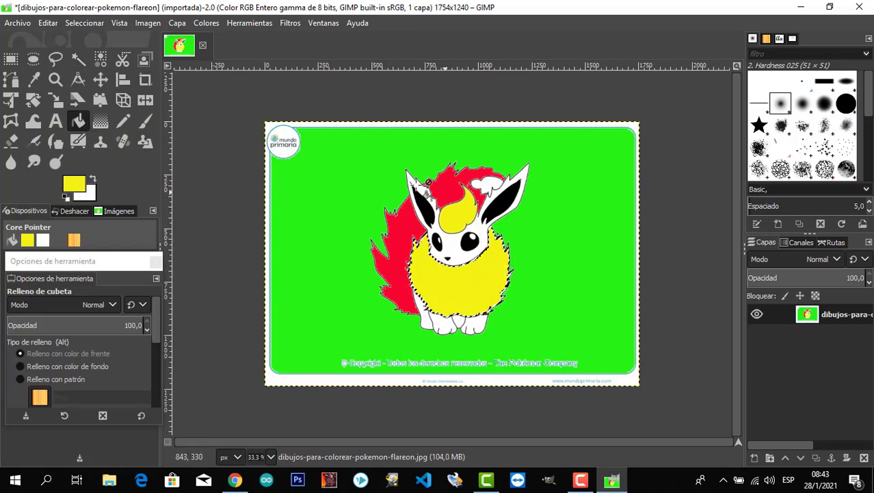
pyautogui.click(78, 59)
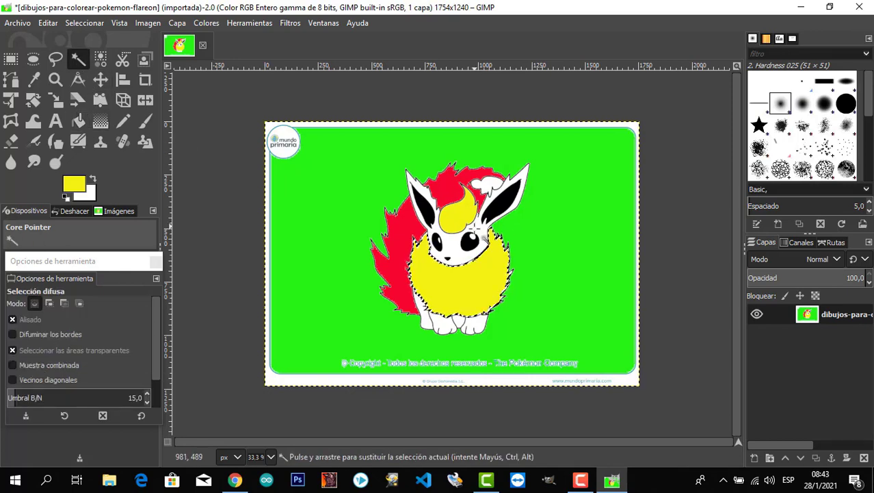
pyautogui.click(482, 229)
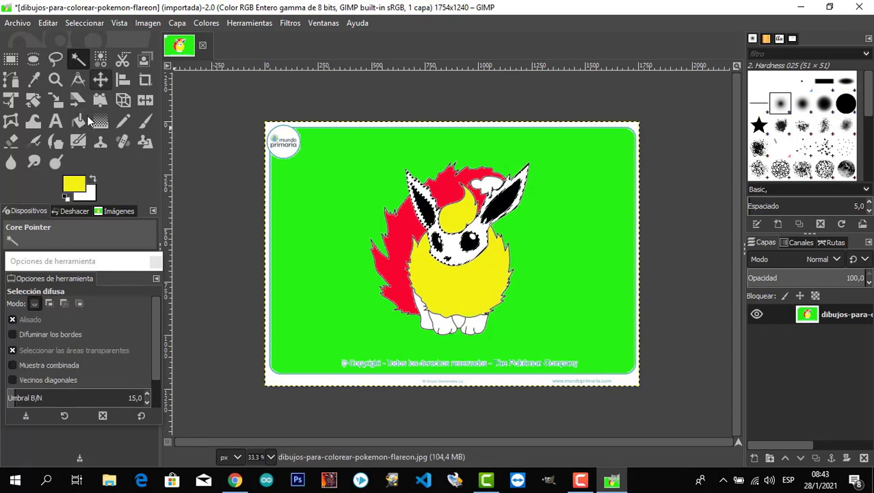
# - Set the foreground colour to red f3123b and switch to Bucket Fill for the head
pyautogui.click(74, 183)
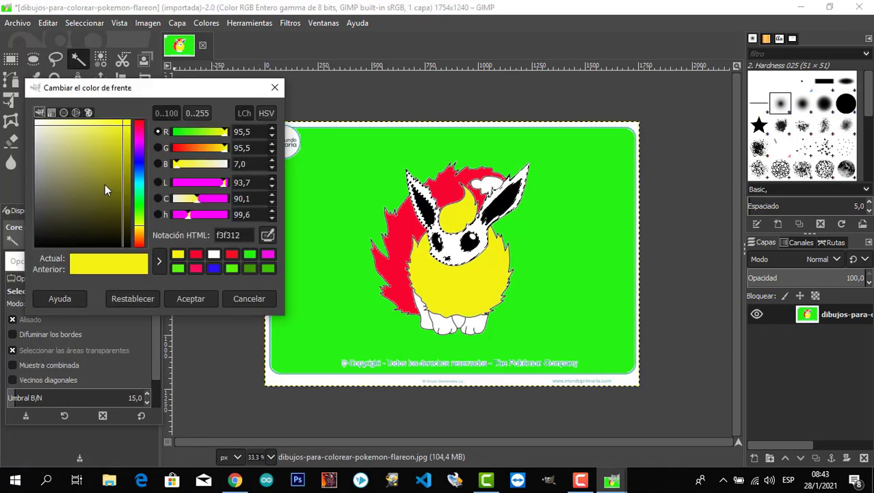
pyautogui.click(139, 128)
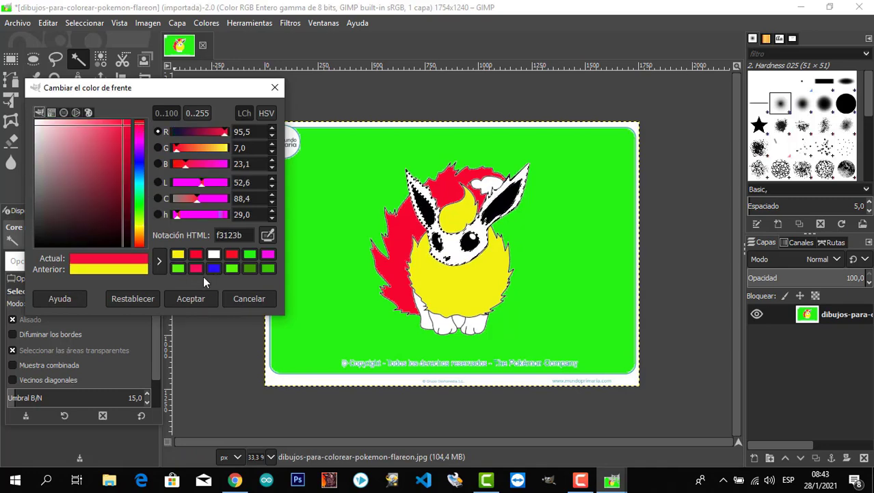
pyautogui.click(188, 297)
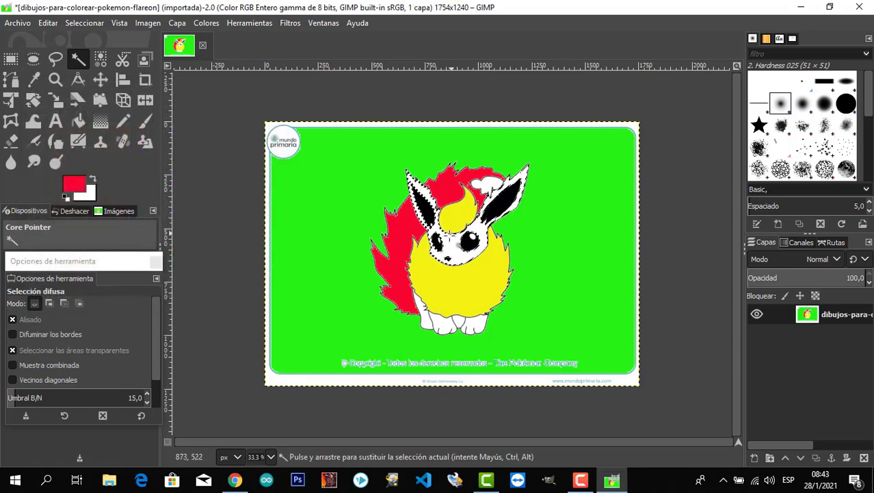
pyautogui.click(78, 121)
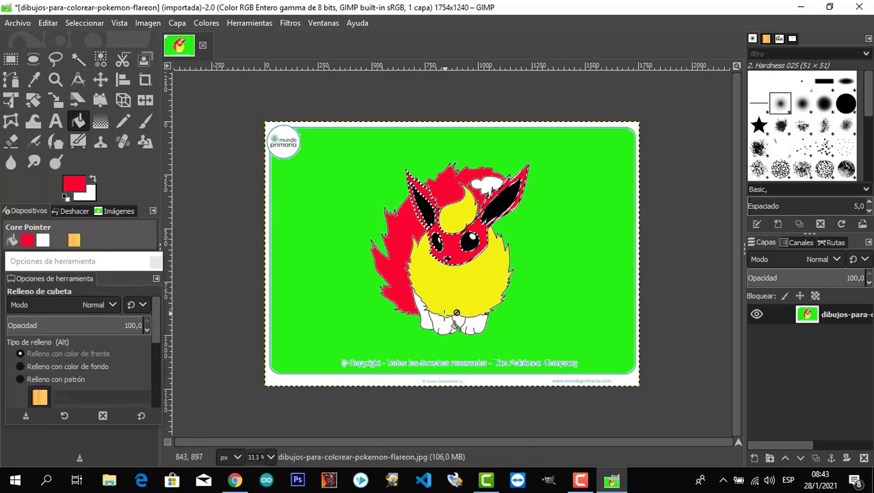
# - Deselect everything and fill Flareon's left and right front feet with red
pyautogui.click(81, 23)
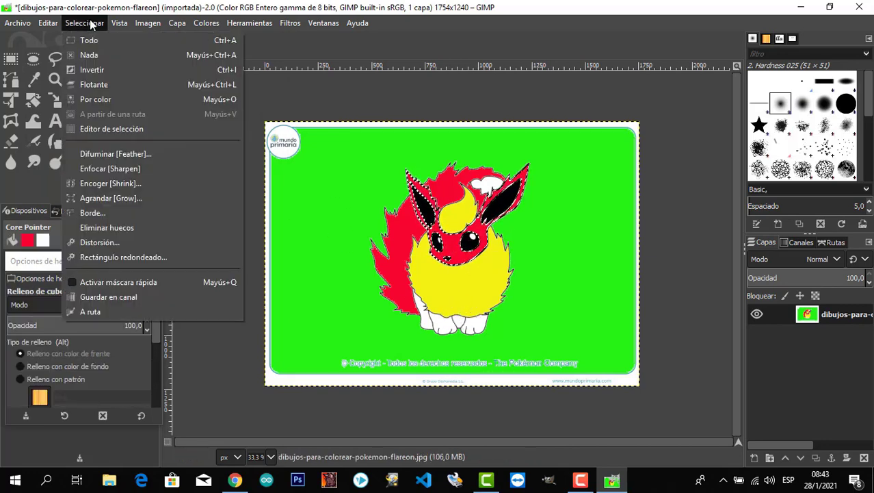
pyautogui.click(118, 56)
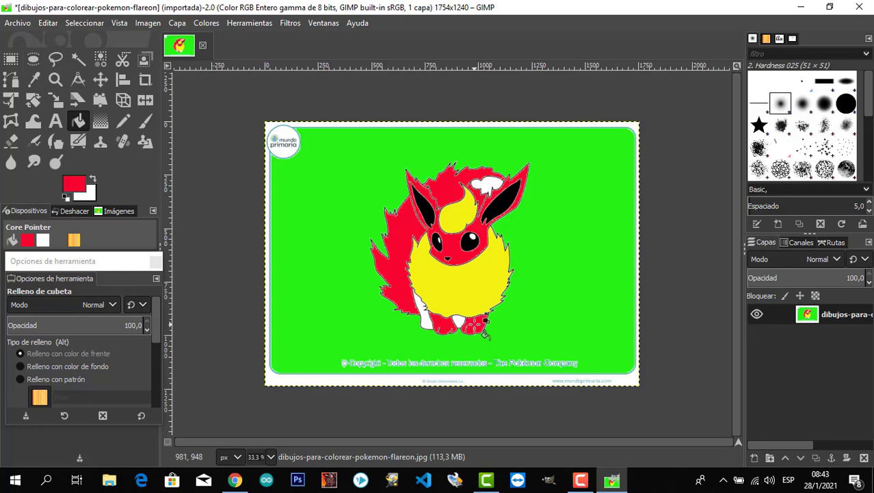
pyautogui.click(438, 326)
pyautogui.click(458, 321)
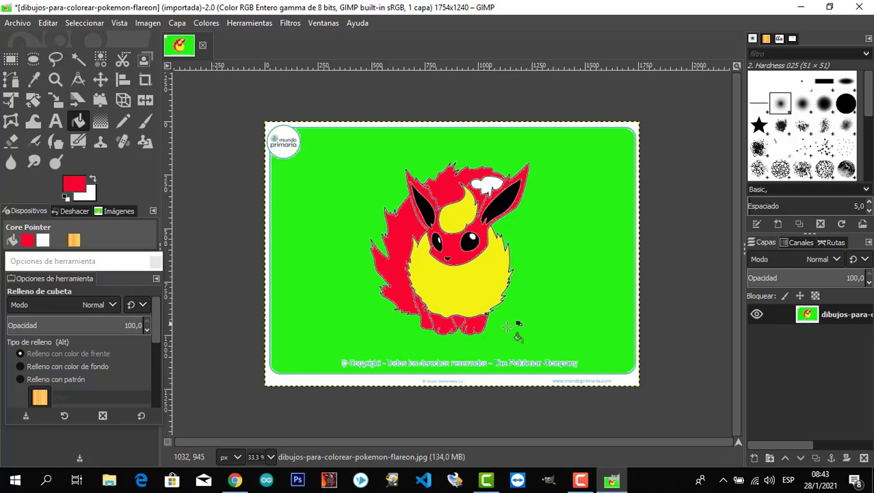